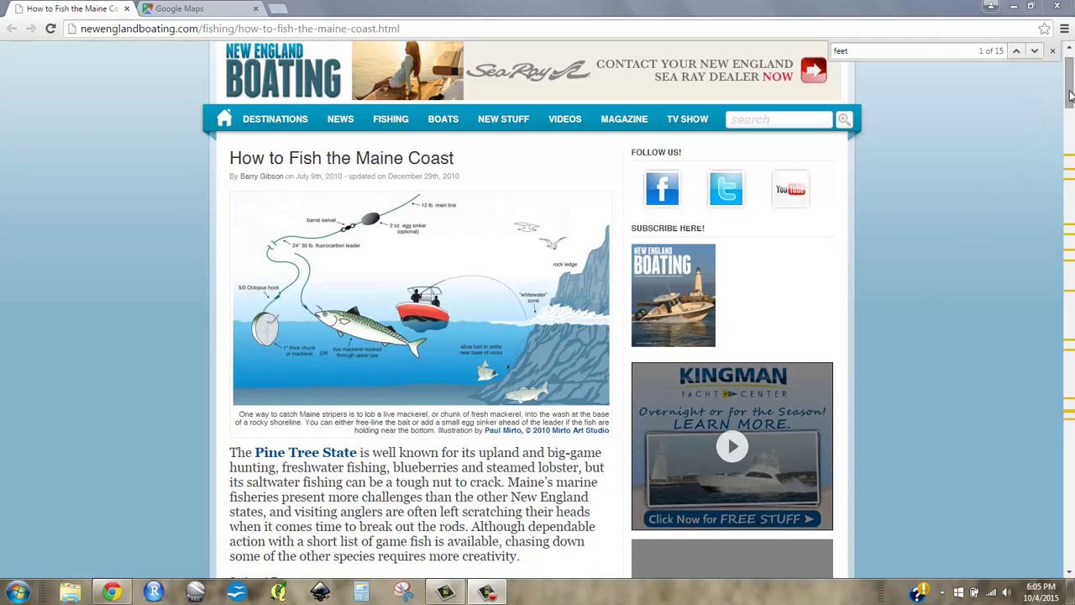
- Highlight the cod depth range '120 to 250' and the haddock range '150 to 200' in the Maine article
drag(1070, 95, 1069, 356)
scroll(1070, 97, down, 1)
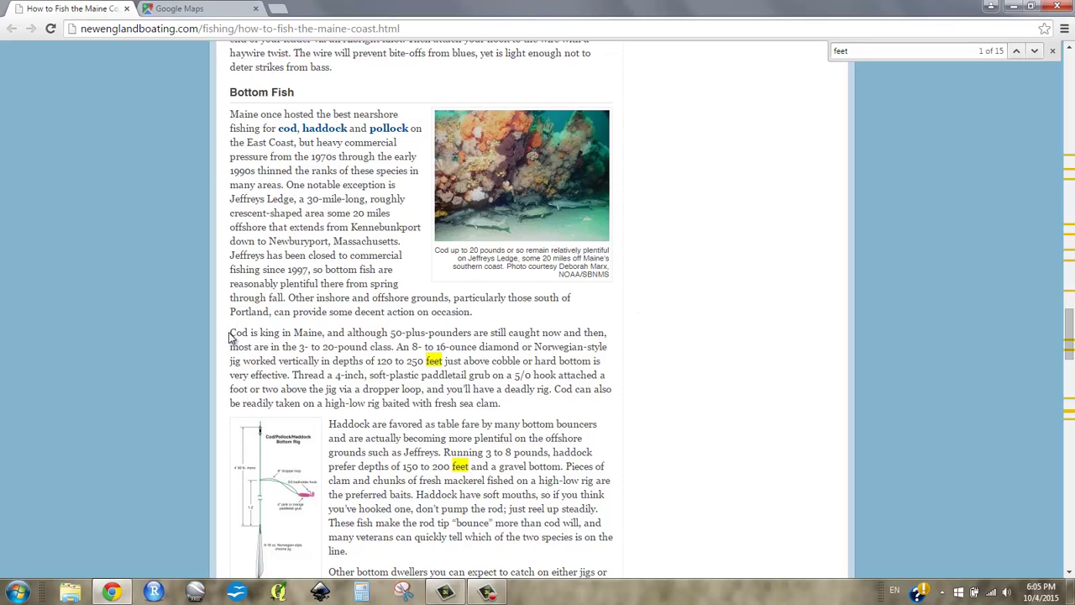
drag(377, 362, 422, 362)
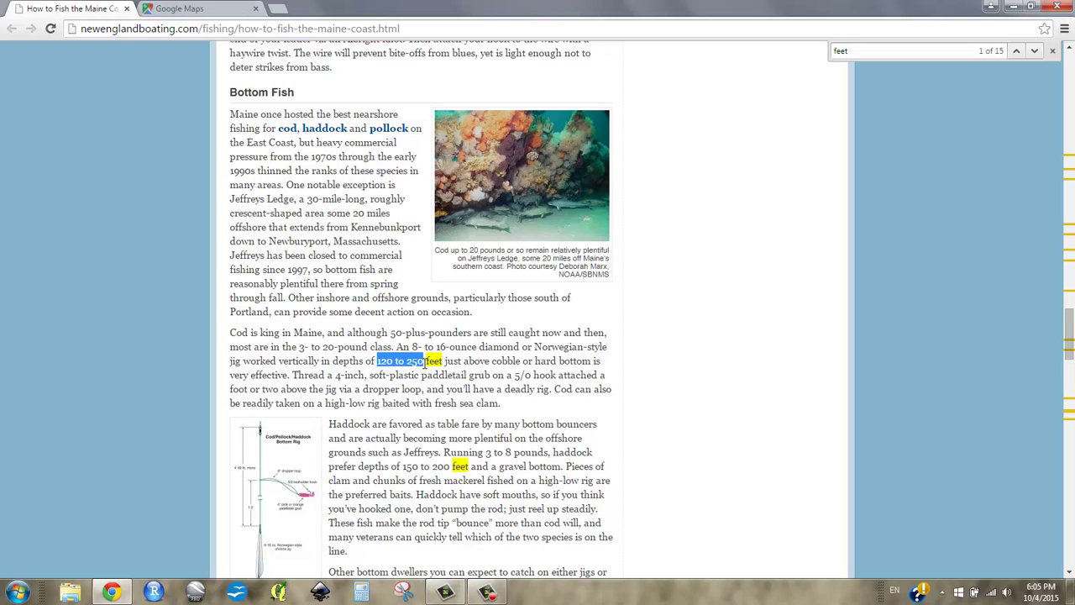
scroll(426, 361, down, 2)
scroll(379, 355, up, 1)
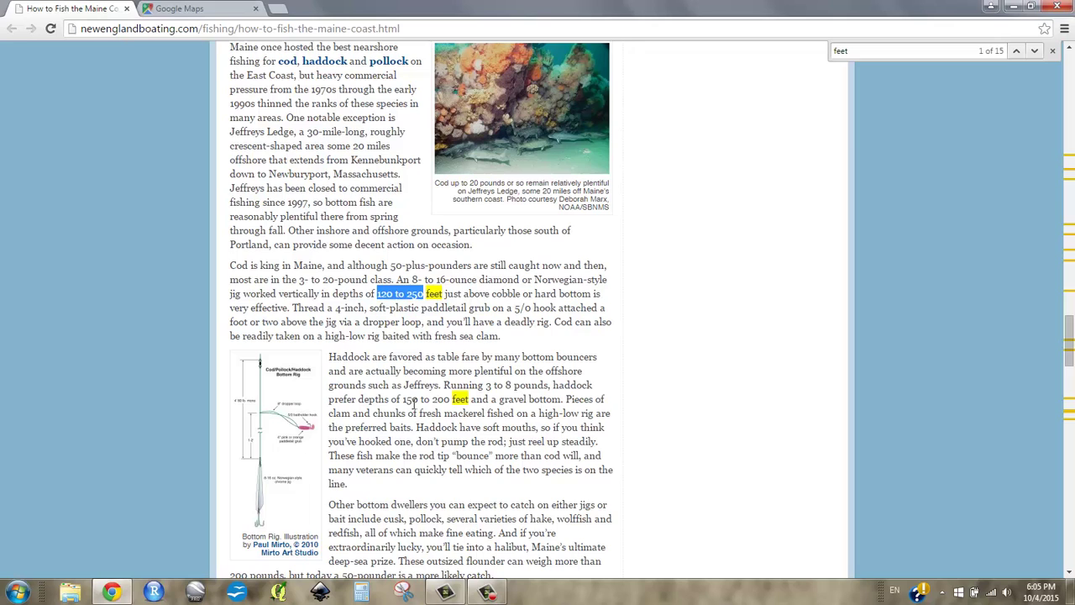
drag(402, 399, 451, 399)
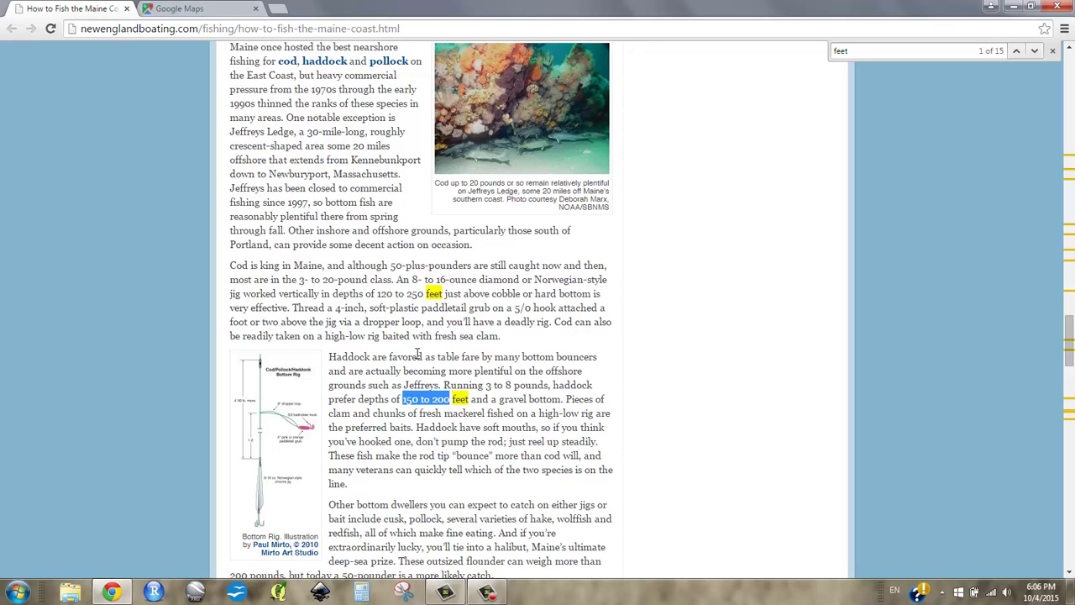
scroll(430, 359, up, 1)
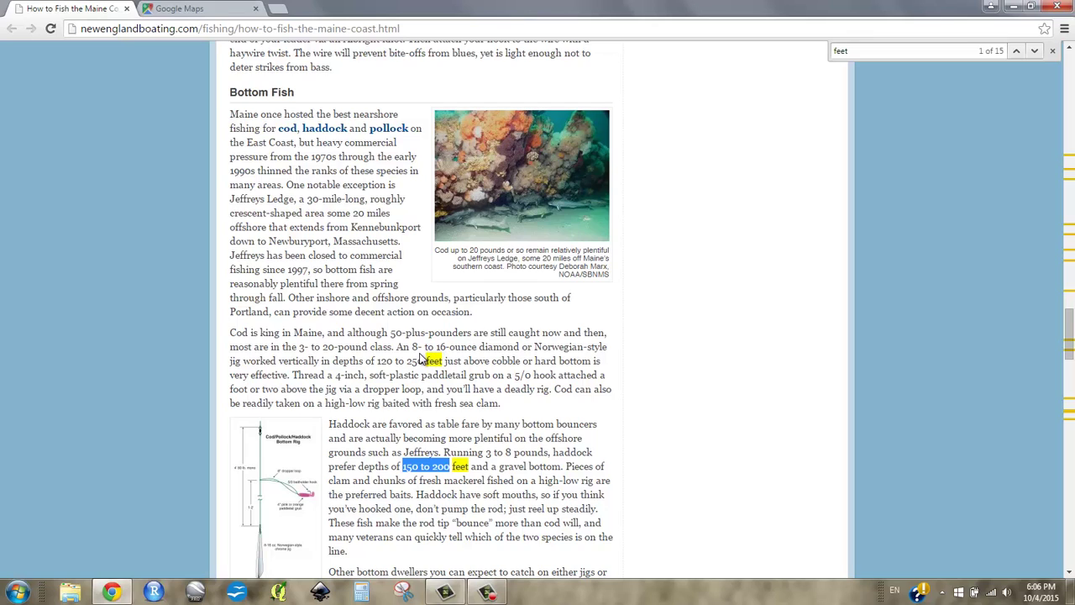
- Highlight the words Cod and Haddock, then switch to the Google Maps view of Maine
double_click(241, 333)
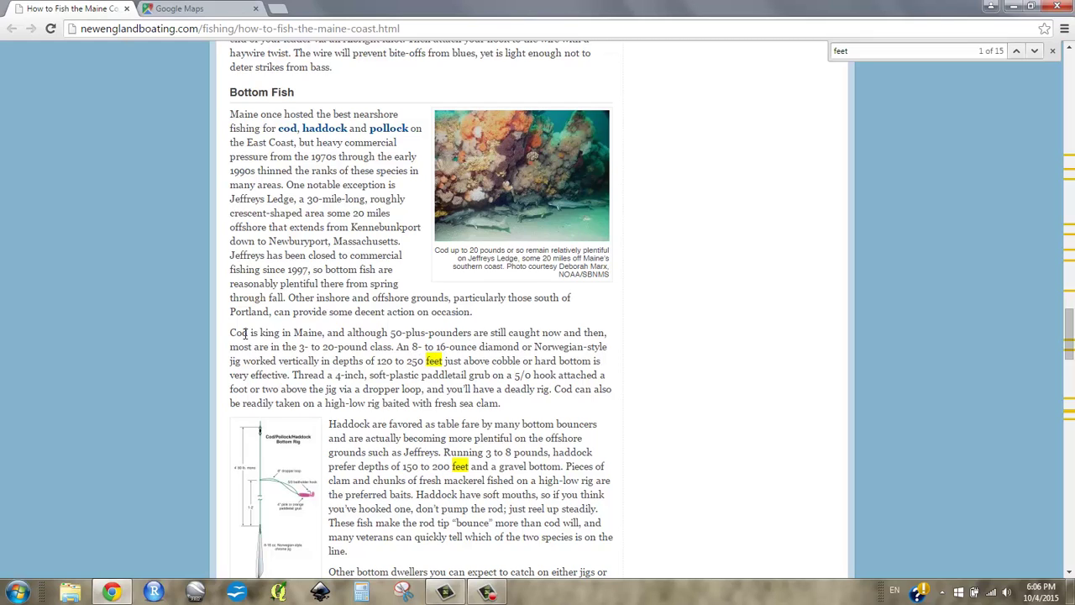
double_click(356, 424)
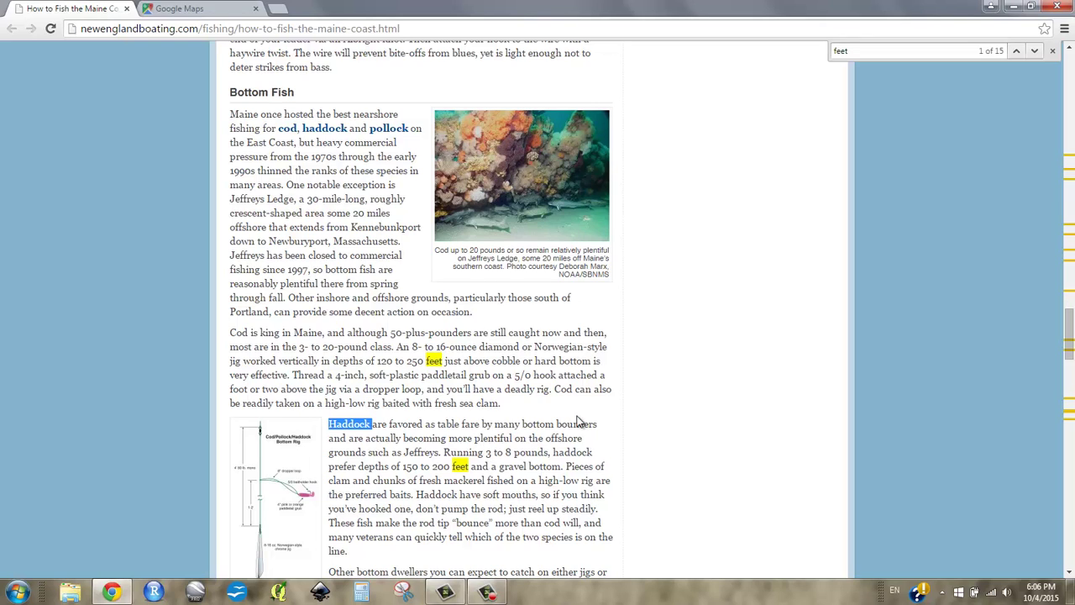
scroll(578, 422, down, 1)
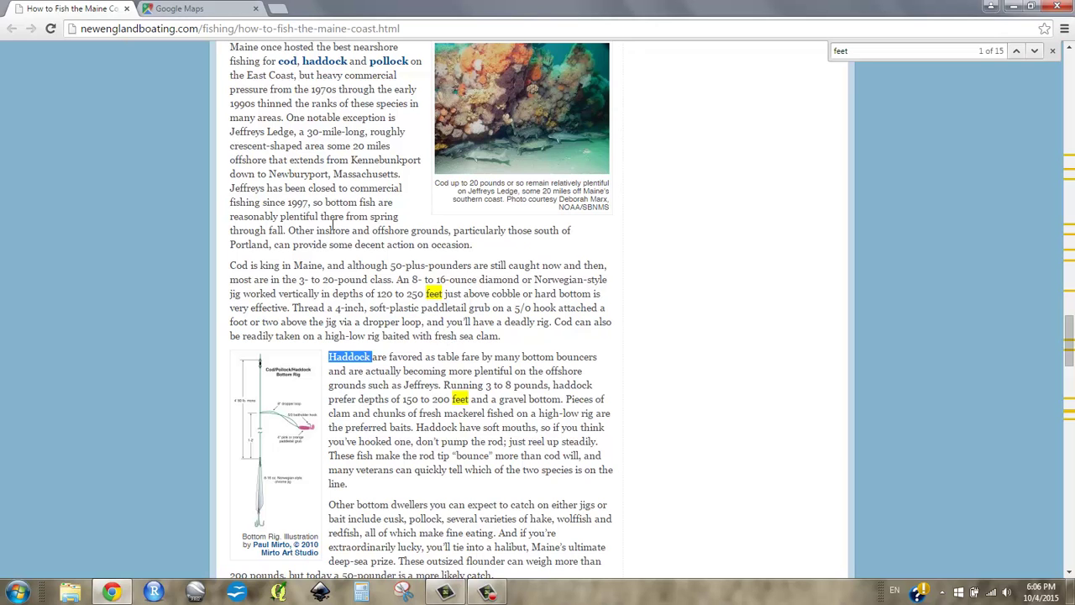
click(223, 10)
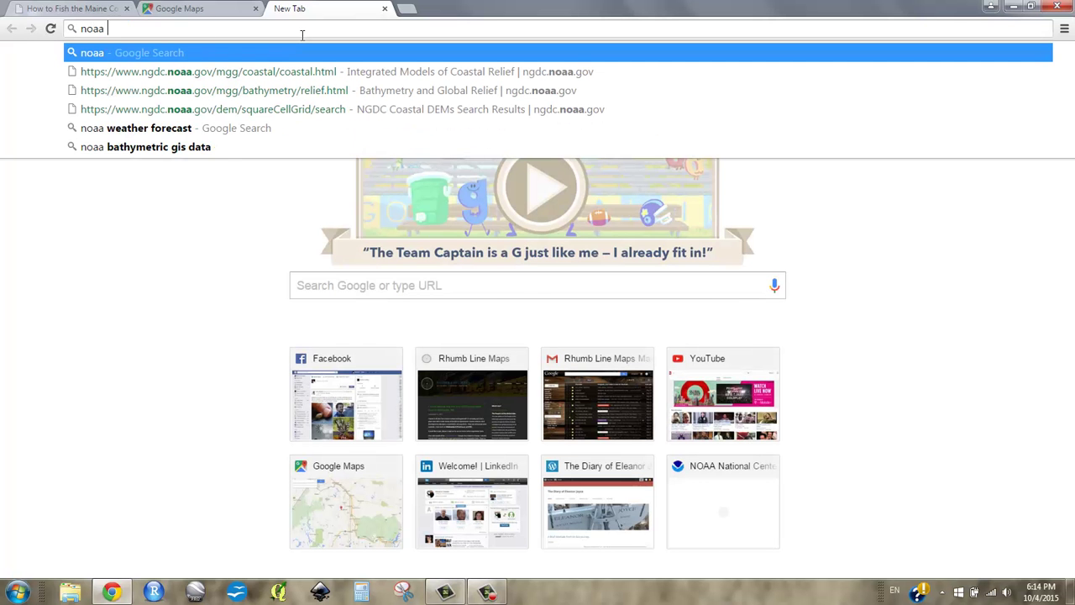
- Search Google for 'noaa bathymetric gis data' by completing the typed 'noaa bathym' suggestion
text(bathym)
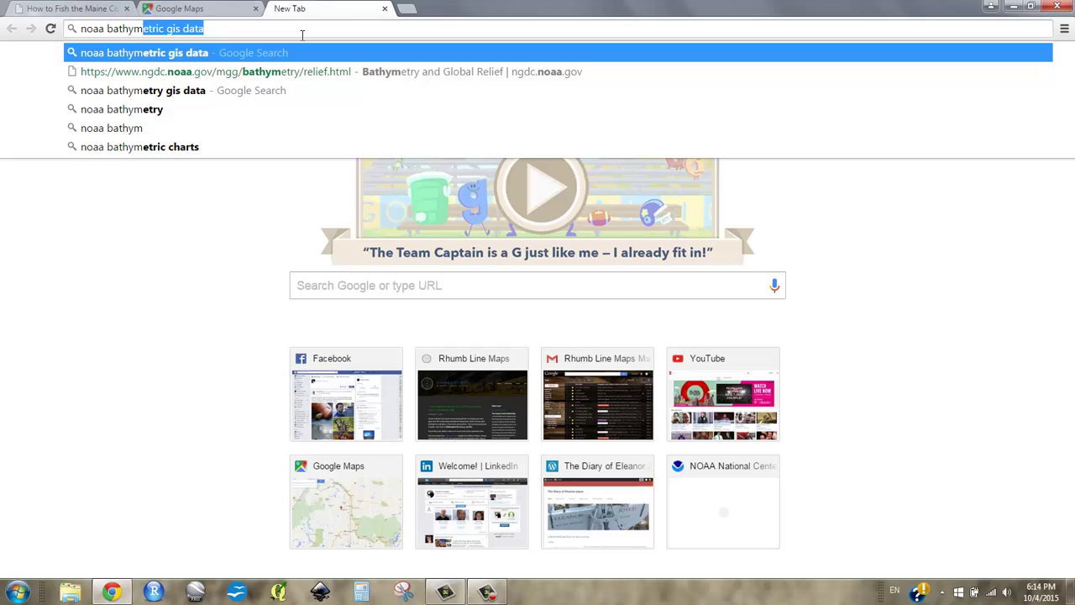
key(End)
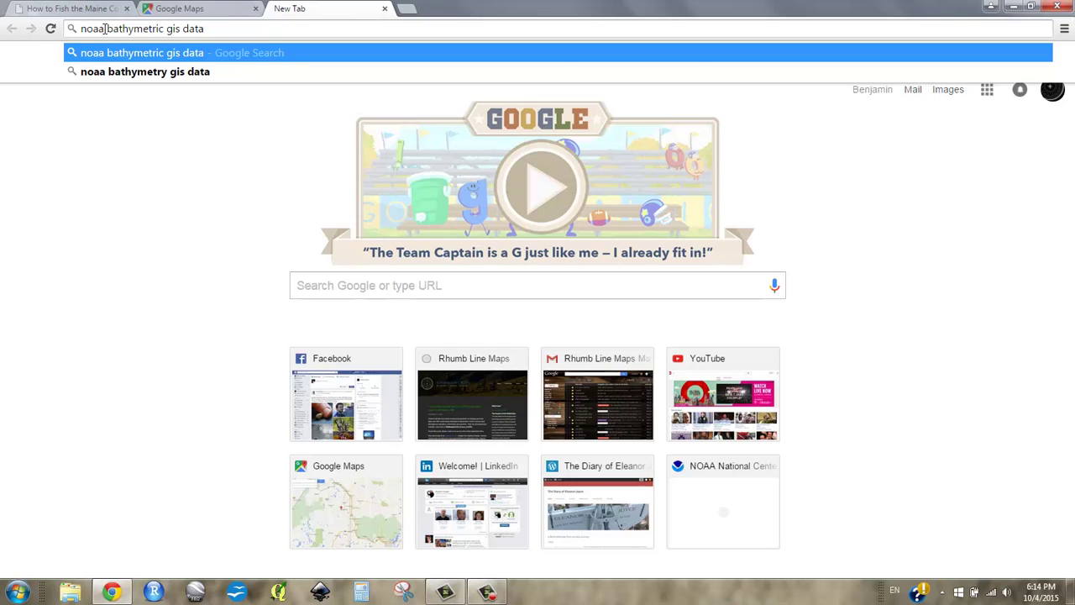
drag(104, 28, 80, 29)
click(105, 29)
key(Return)
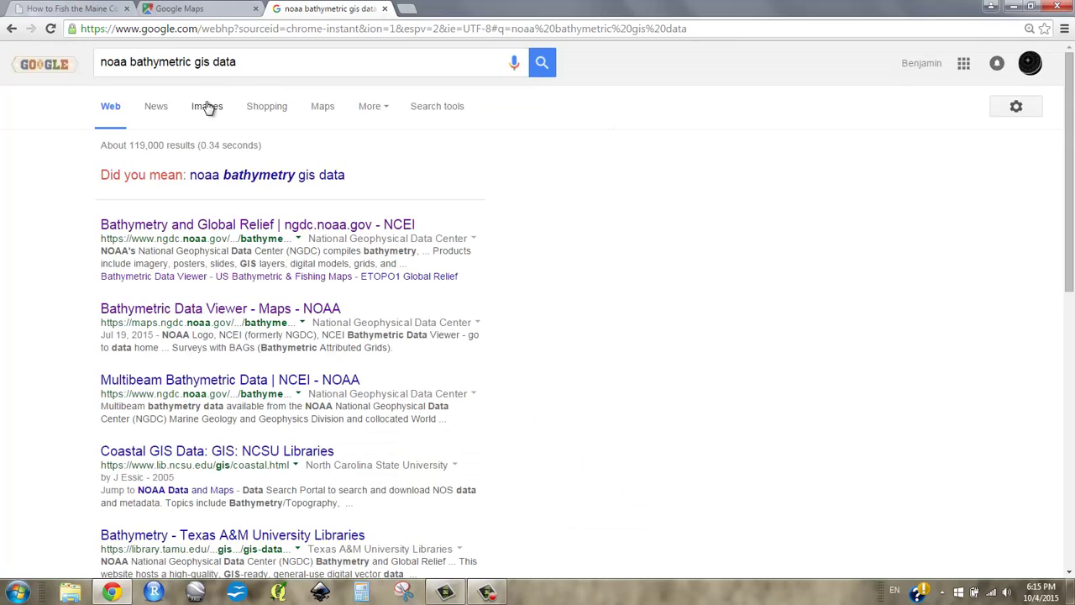
- Select 'bathymetric' in the search box and highlight the first result's domain
click(133, 62)
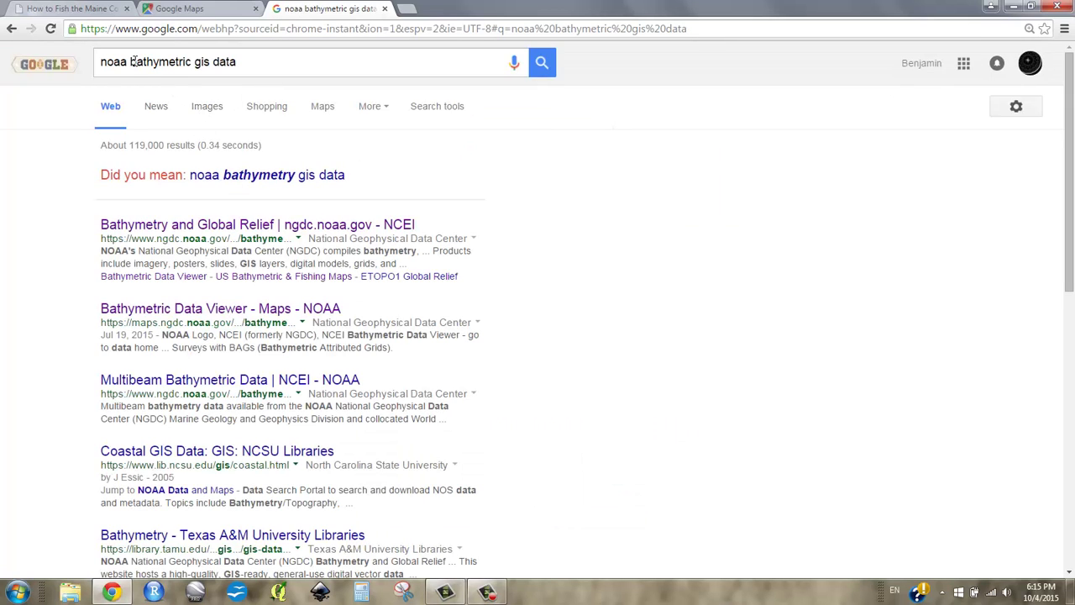
drag(130, 62, 186, 63)
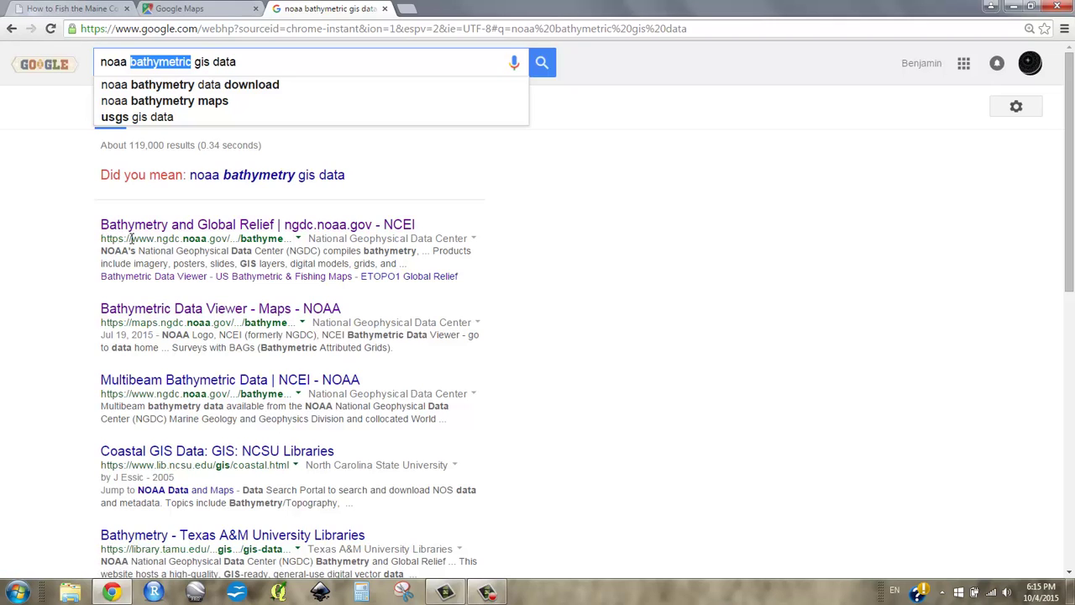
drag(132, 239, 283, 241)
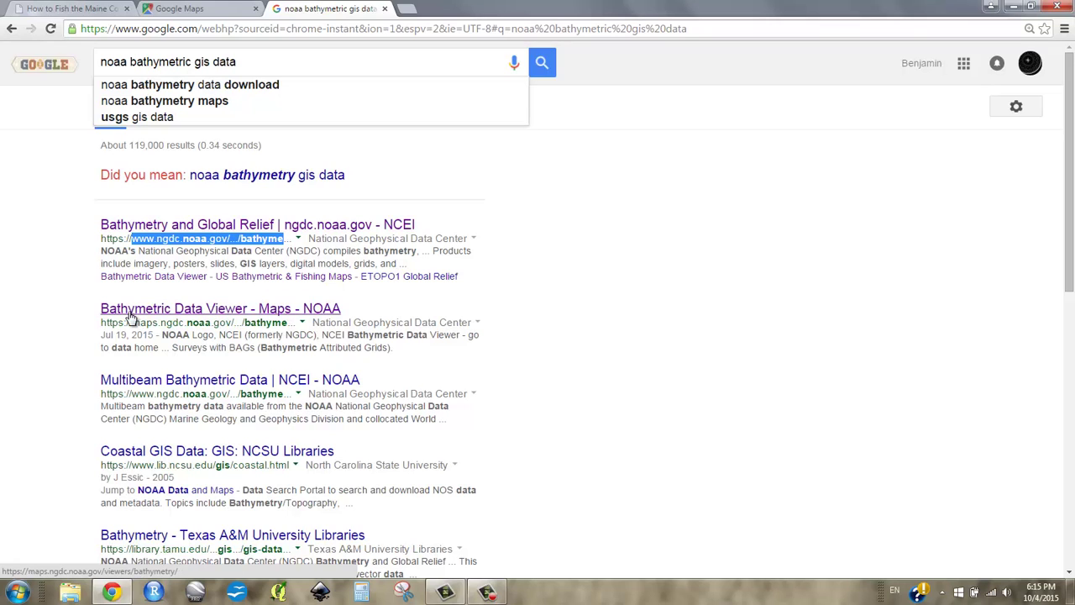
- Go to NOAA's Bathymetry and Global Relief page and launch the Extract Custom Grids tool
click(232, 227)
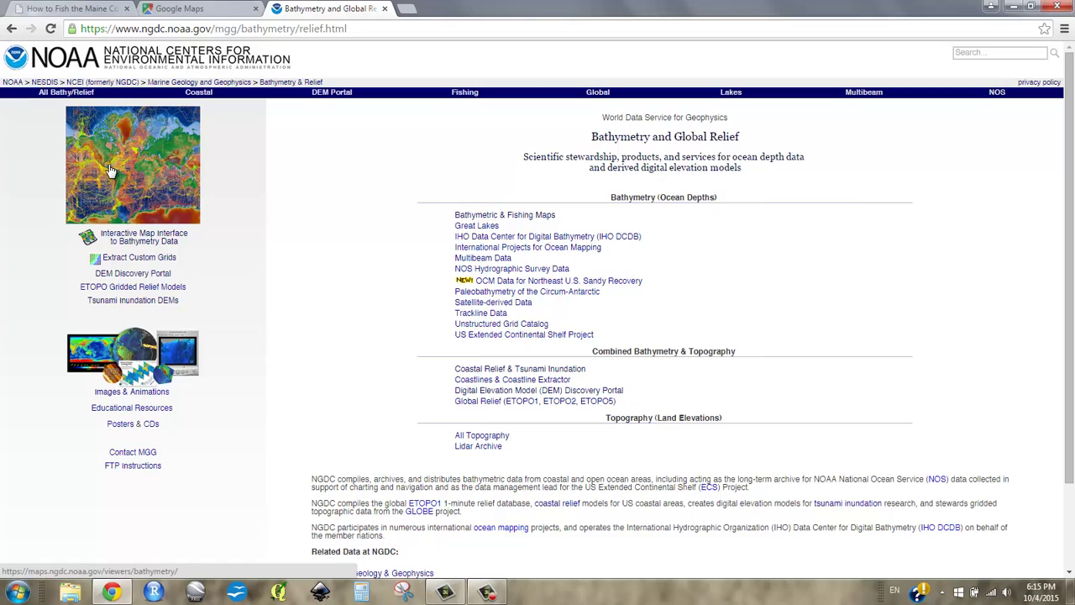
click(122, 263)
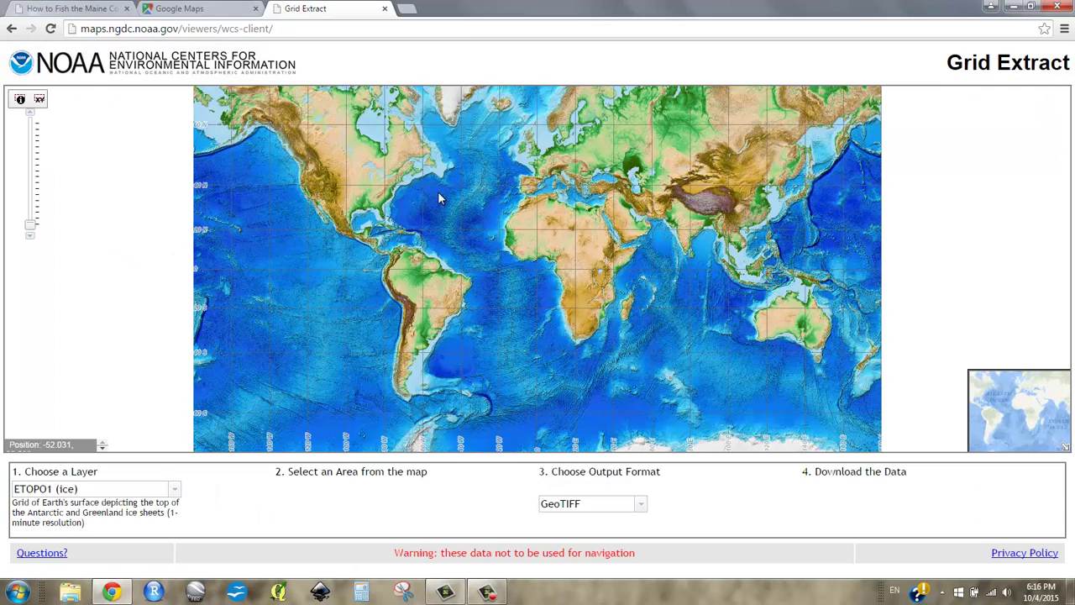
- Zoom the relief map into the Maine coast and drop down the Choose a Layer list
scroll(397, 168, up, 1)
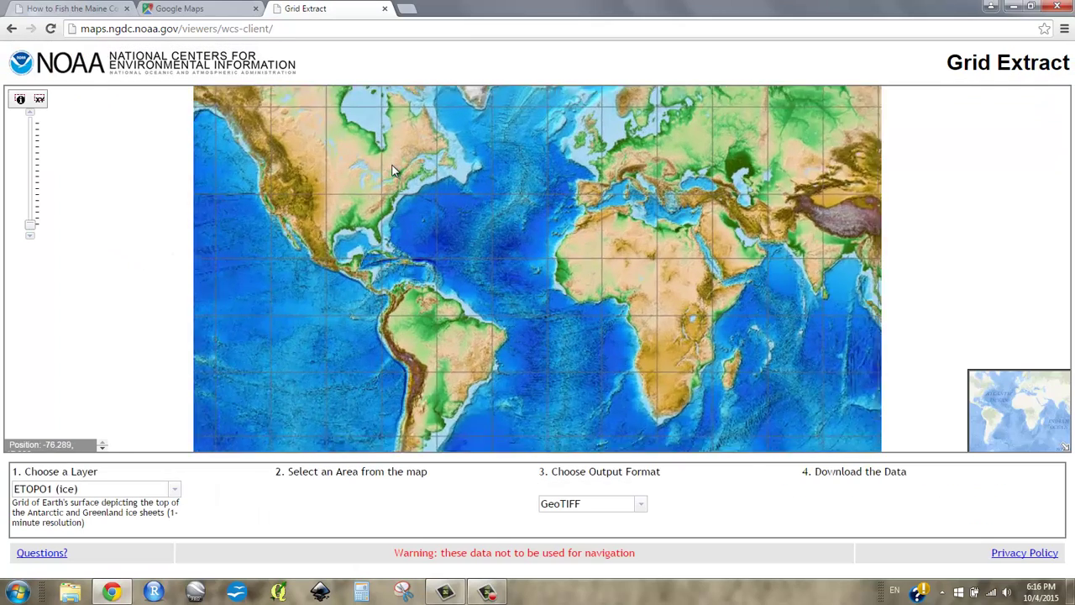
scroll(410, 176, up, 1)
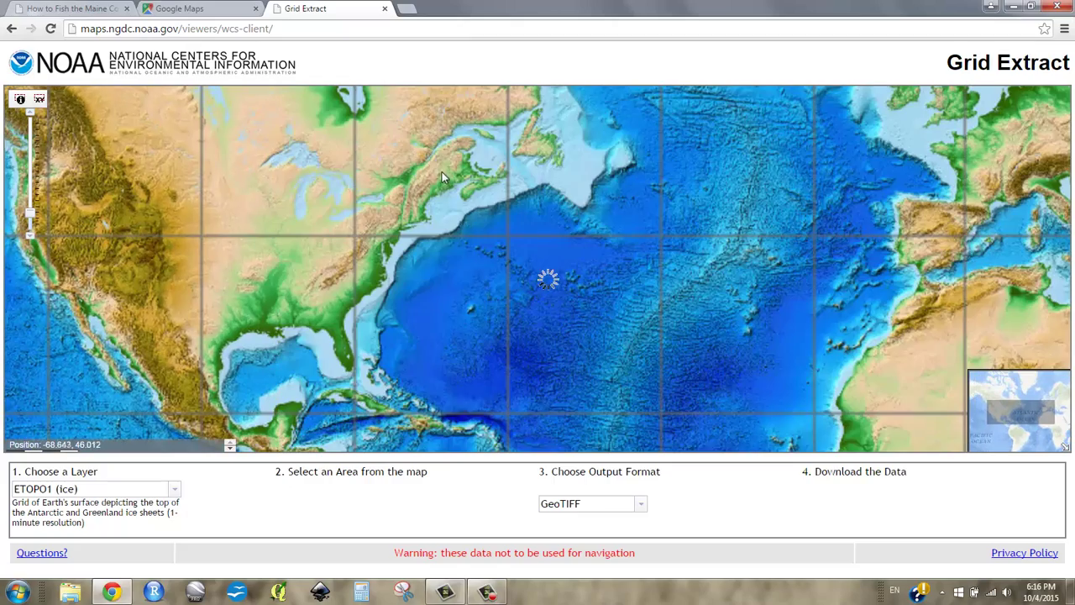
scroll(434, 188, up, 1)
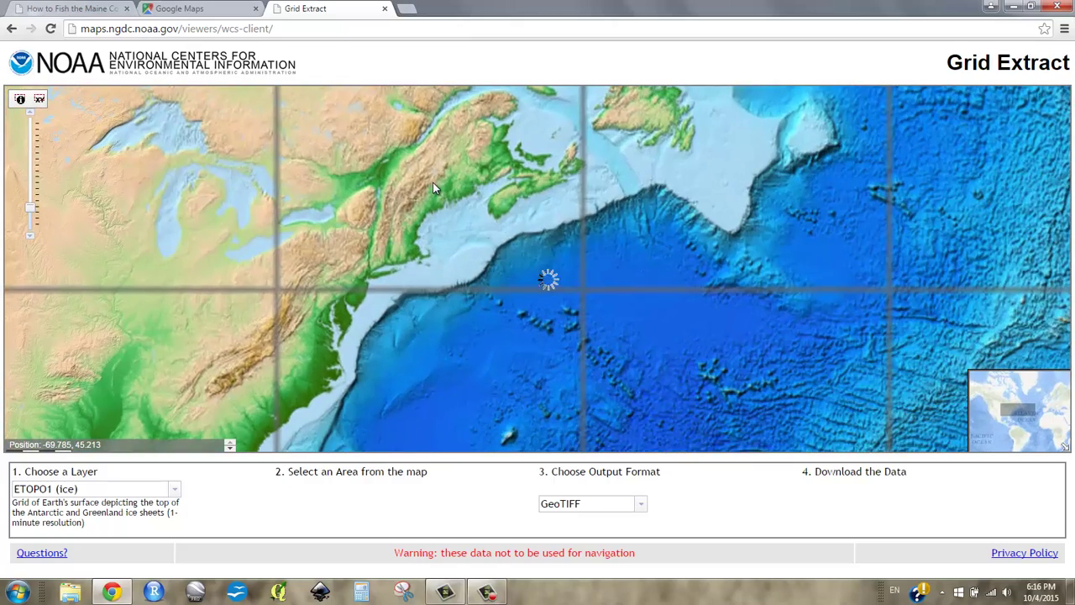
scroll(438, 187, up, 1)
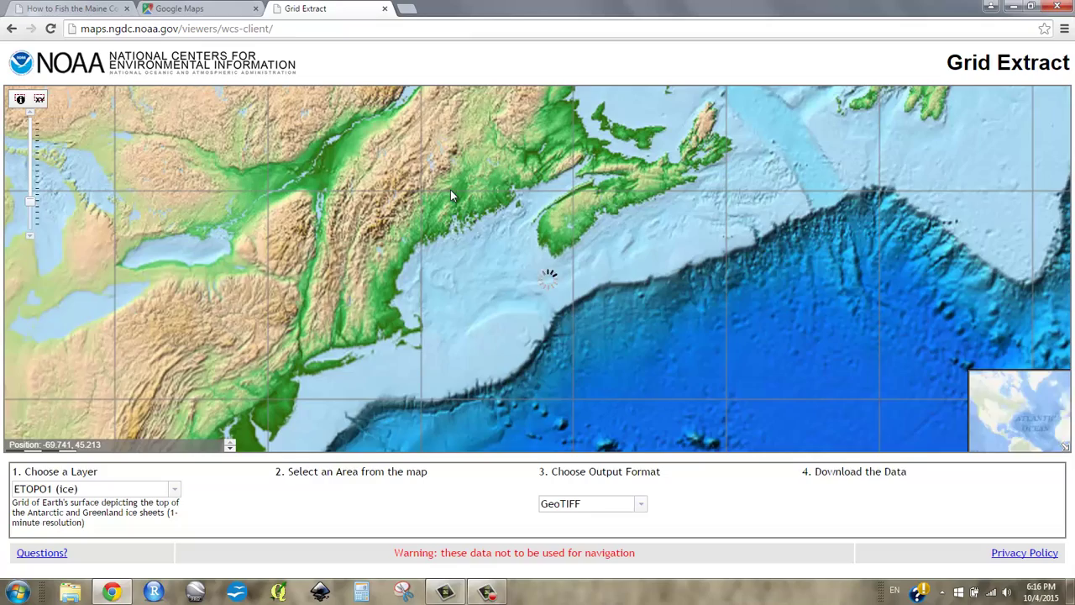
scroll(441, 234, up, 1)
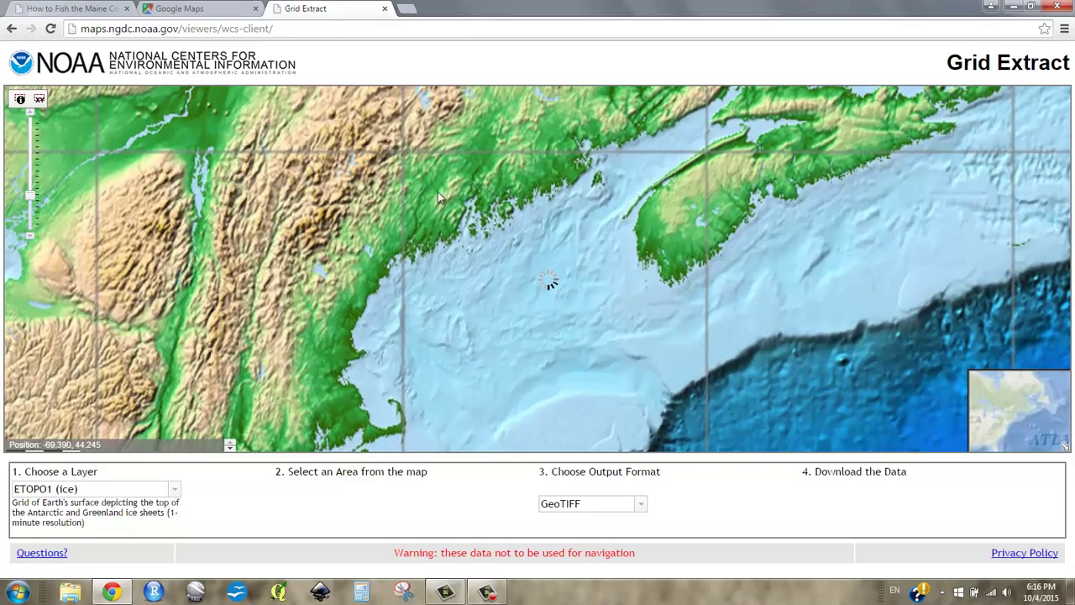
scroll(449, 206, up, 1)
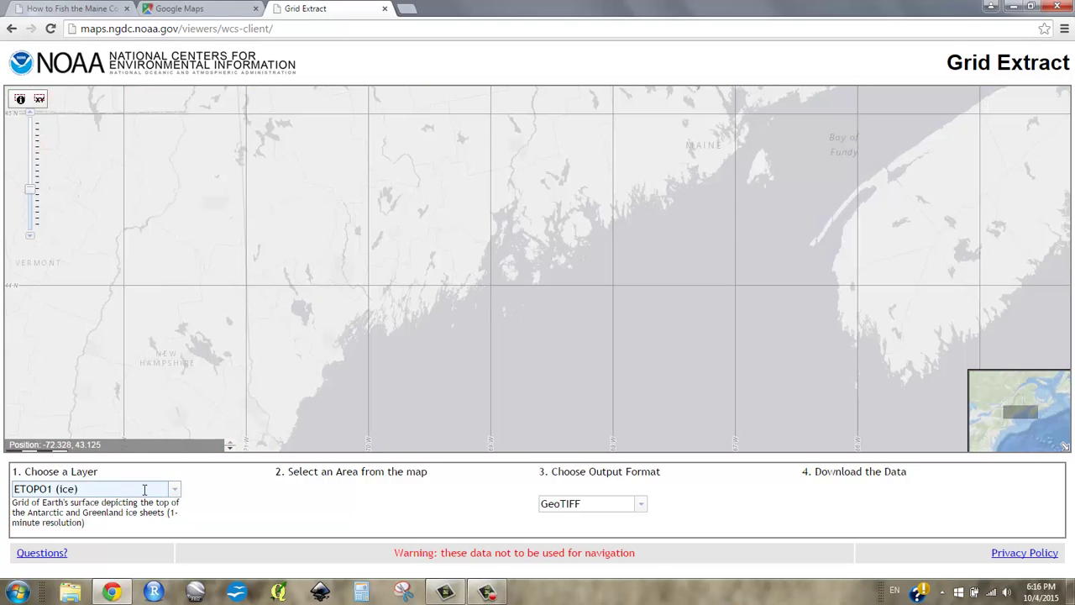
click(174, 490)
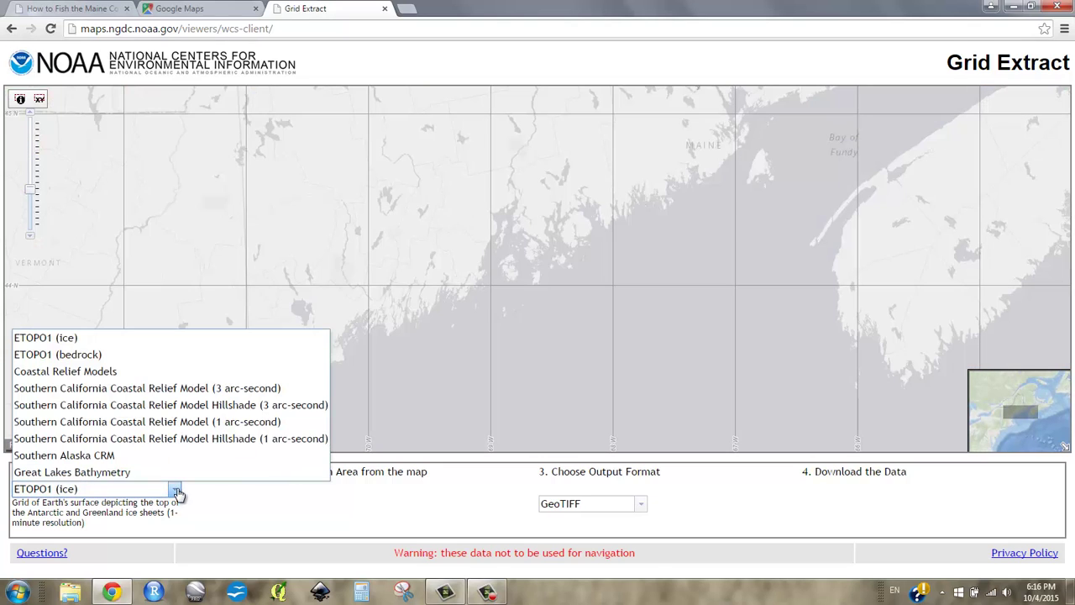
- Choose the Coastal Relief Models layer and zoom the map in one level over Maine
click(90, 378)
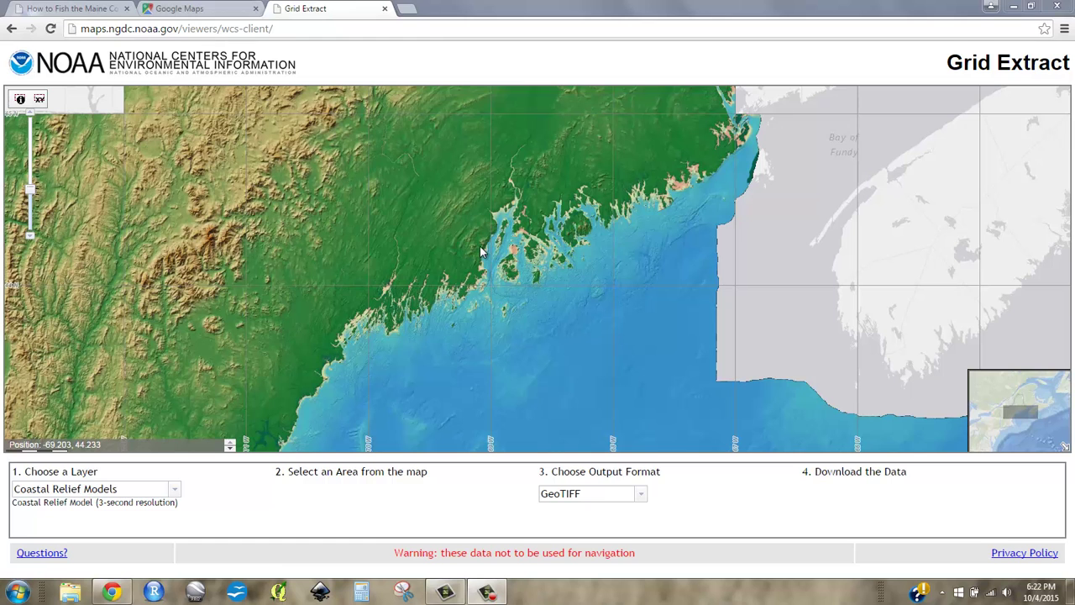
click(30, 116)
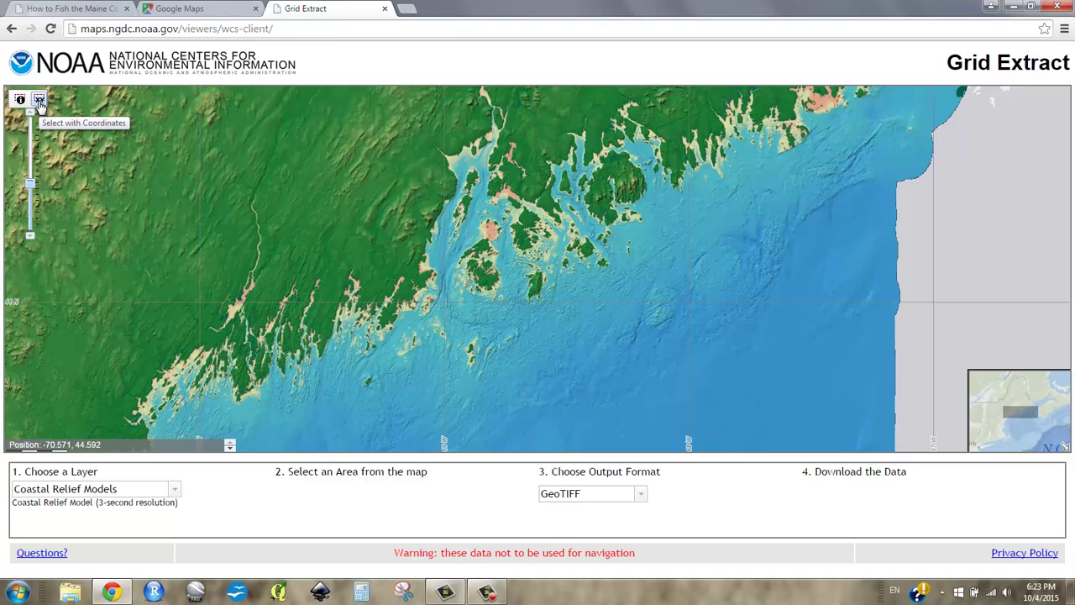
- Draw a rectangle over midcoast Maine, -69.843, 43.594 to -67.475, 44.618, for GeoTIFF extraction
click(39, 101)
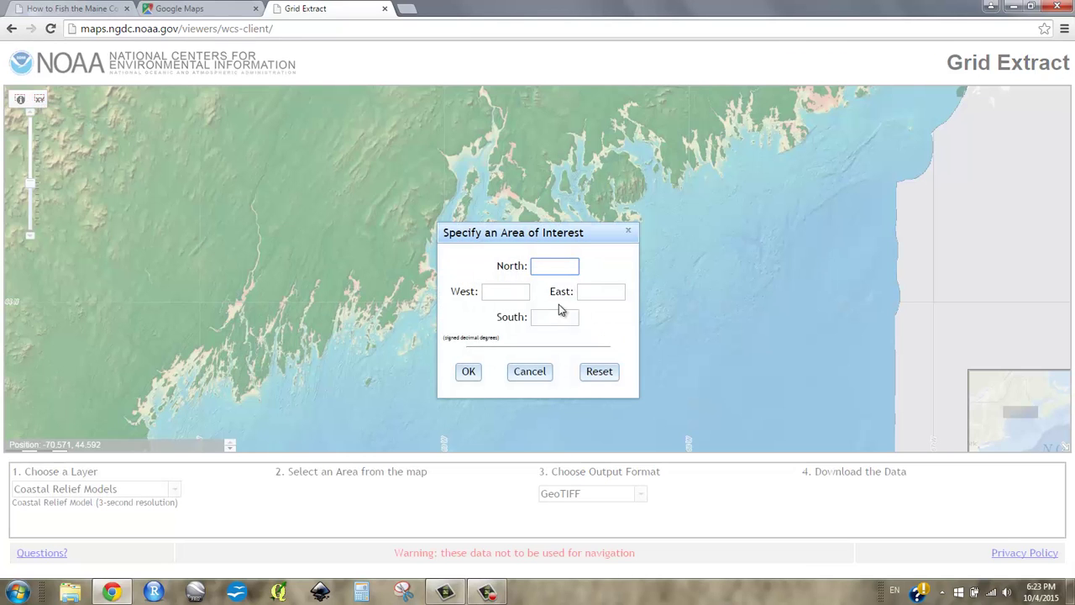
drag(540, 237, 468, 162)
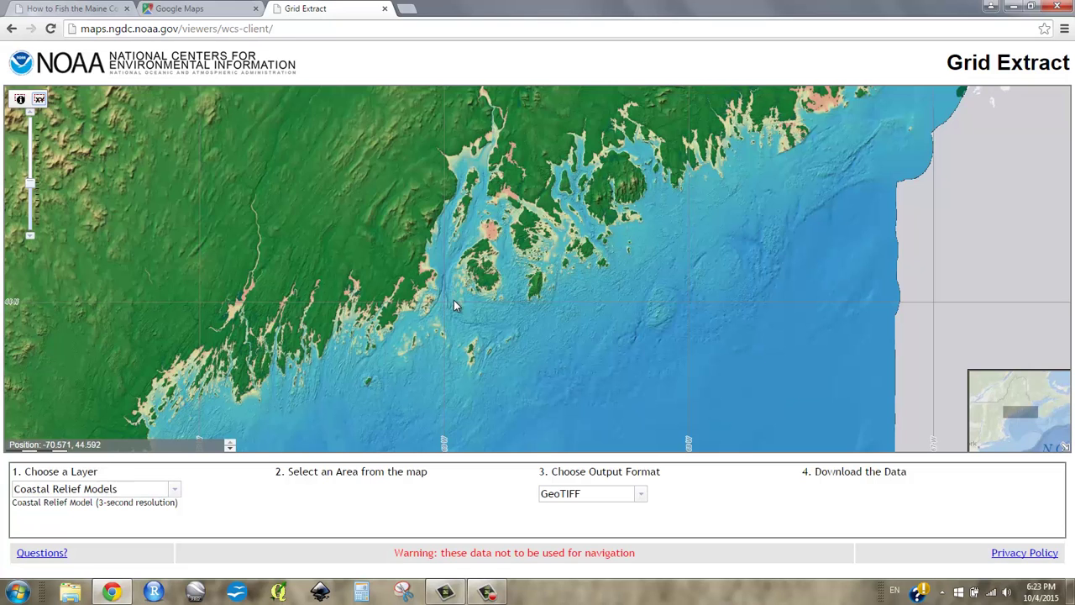
click(456, 300)
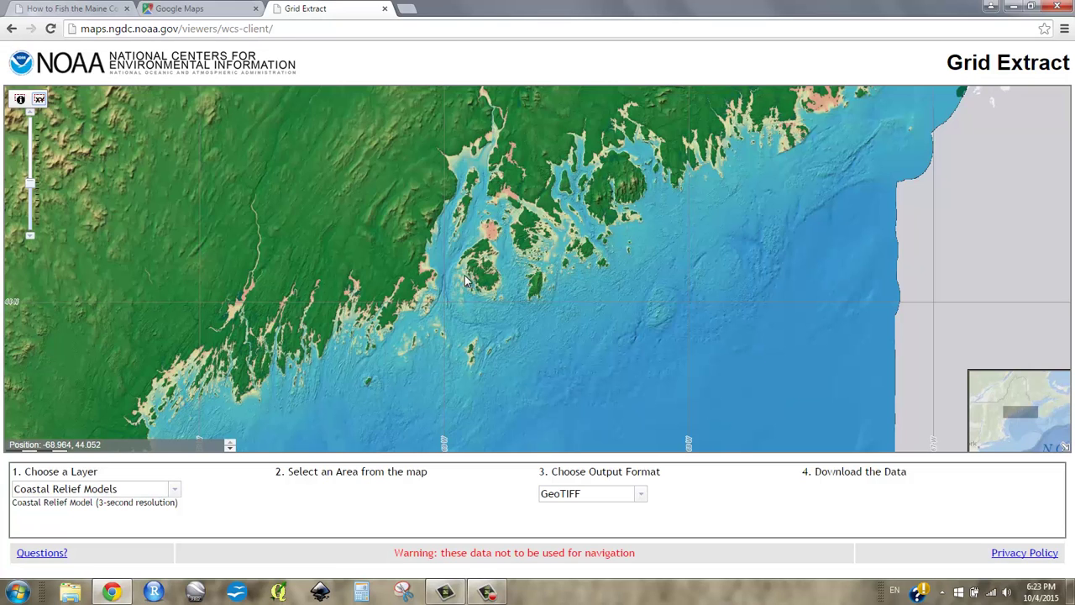
click(20, 100)
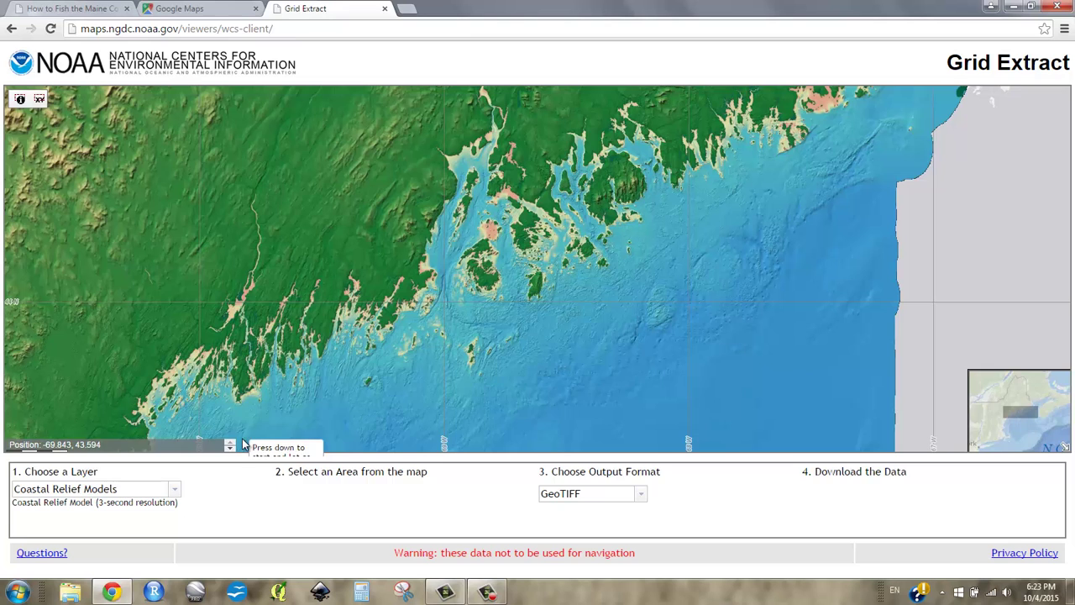
drag(239, 440, 819, 95)
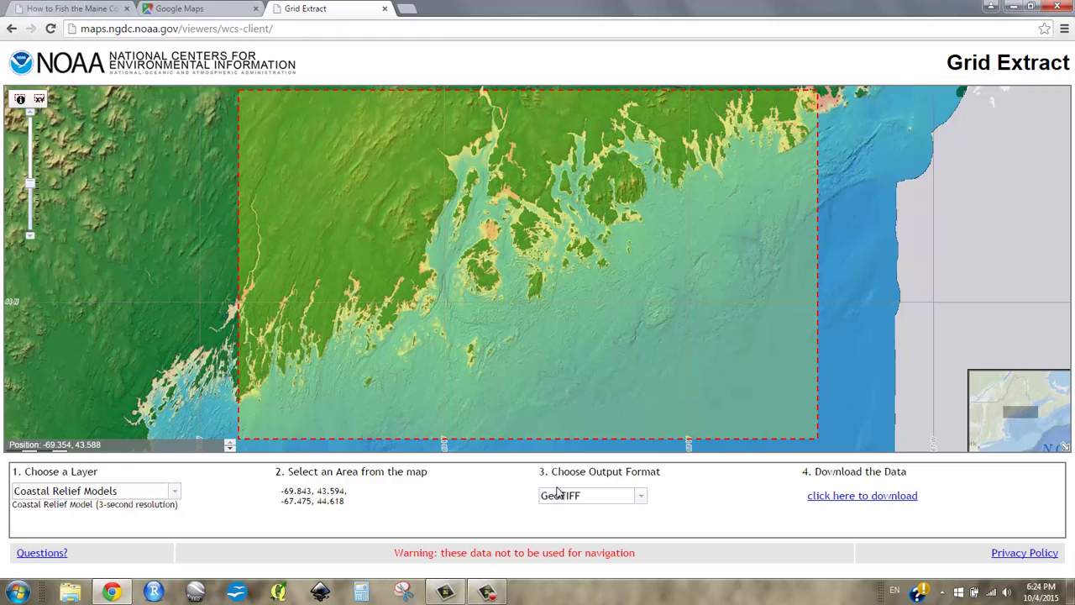
drag(591, 499, 506, 498)
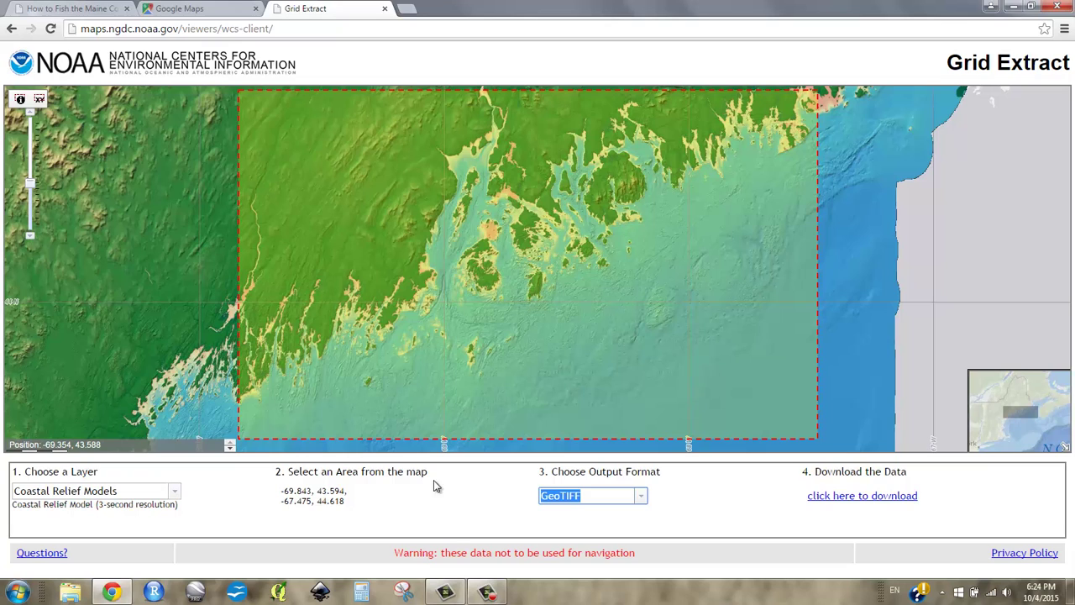
- Download the relief extract and drag crm (1).tif from the download bar onto the desktop
click(850, 499)
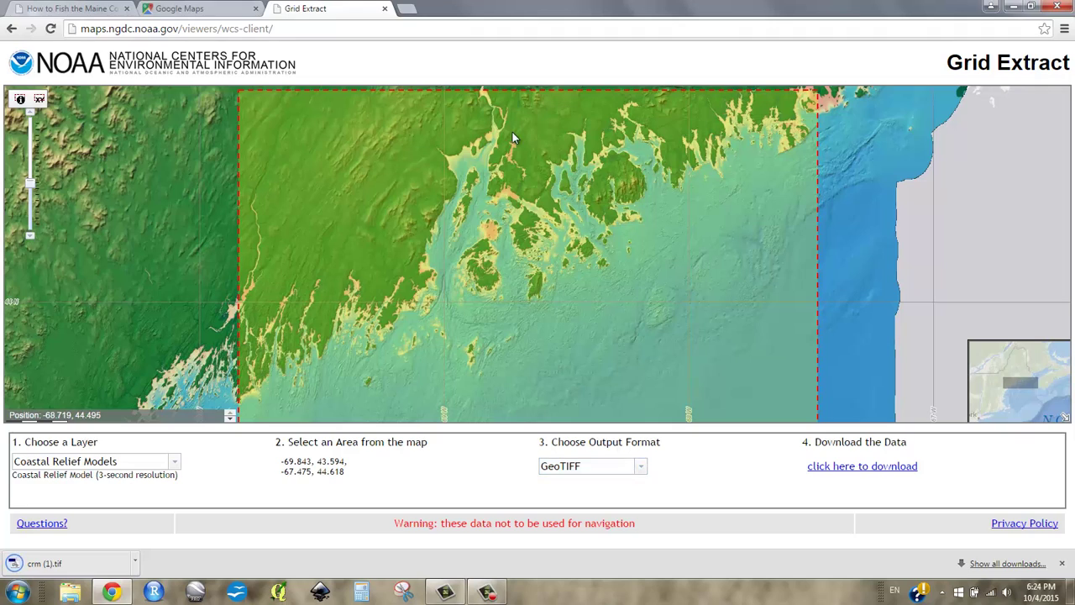
double_click(622, 7)
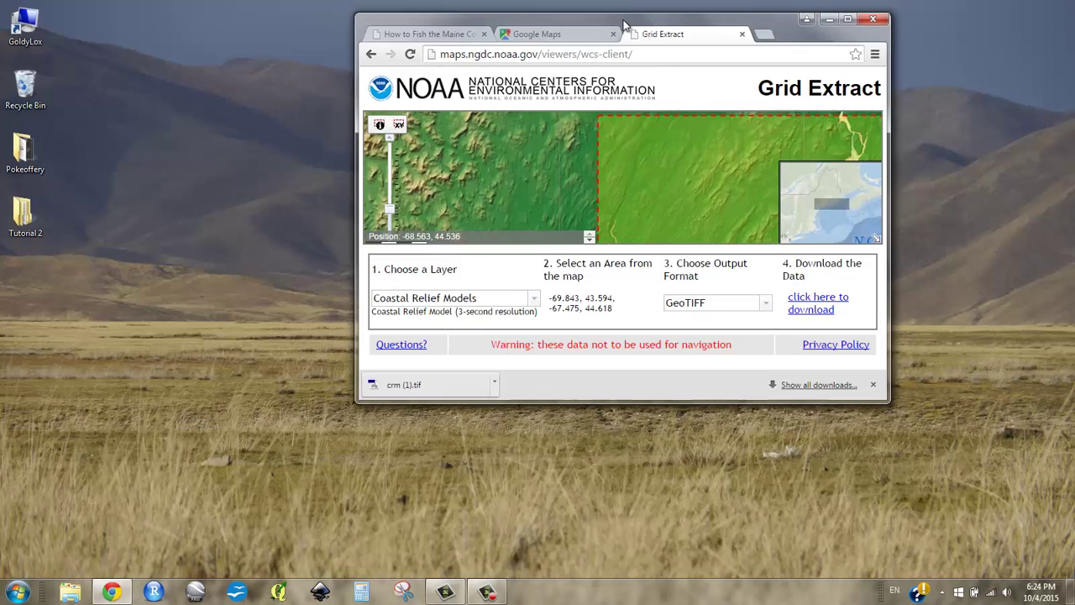
drag(621, 7, 1074, 99)
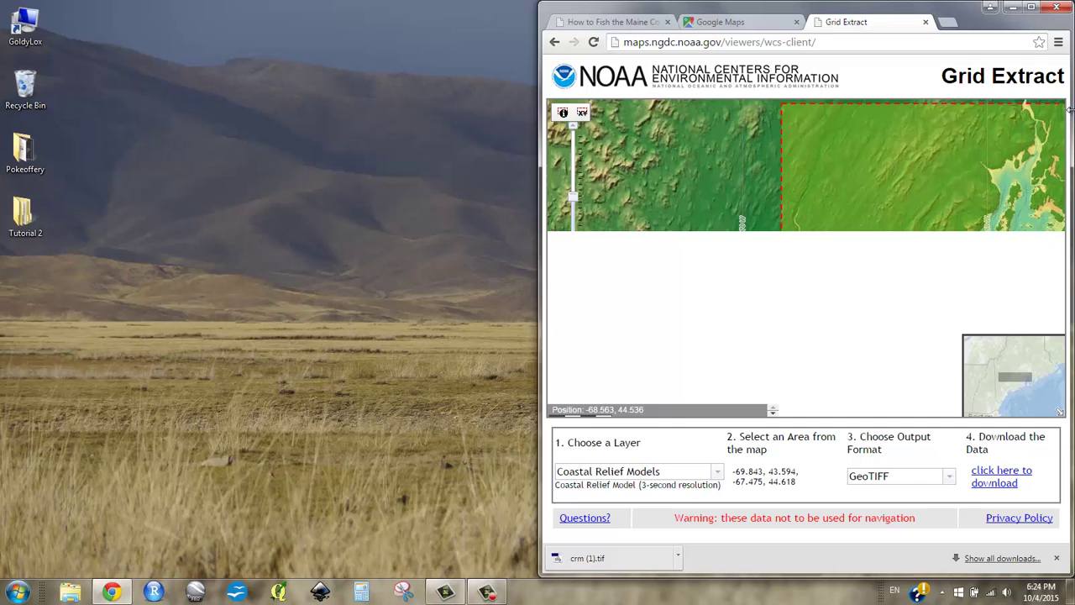
drag(622, 565, 124, 303)
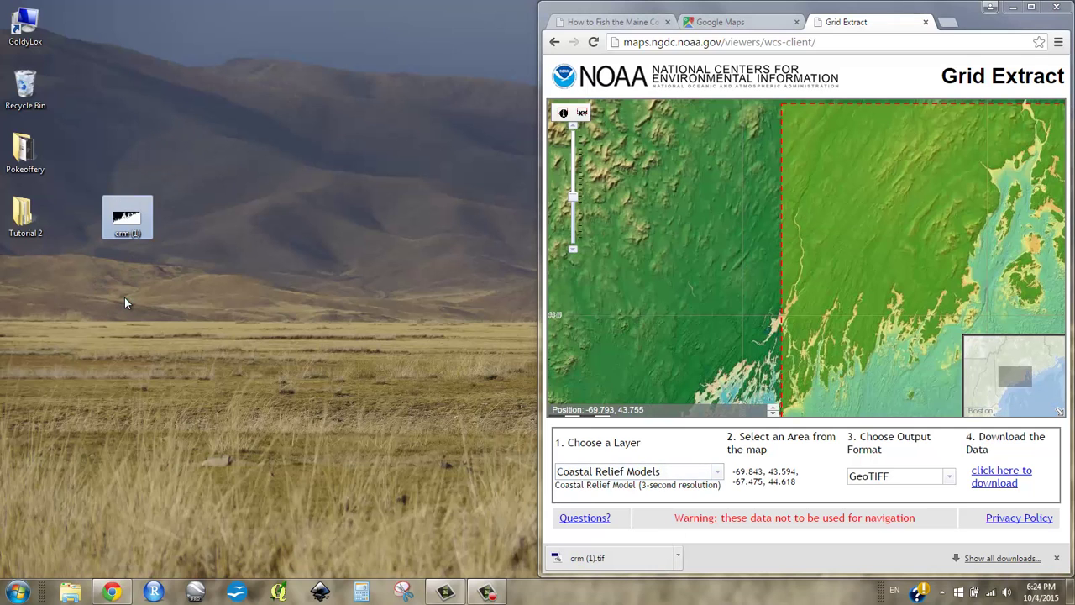
- Create a desktop folder named Lab3 and move crm (1).tif into it
right_click(30, 277)
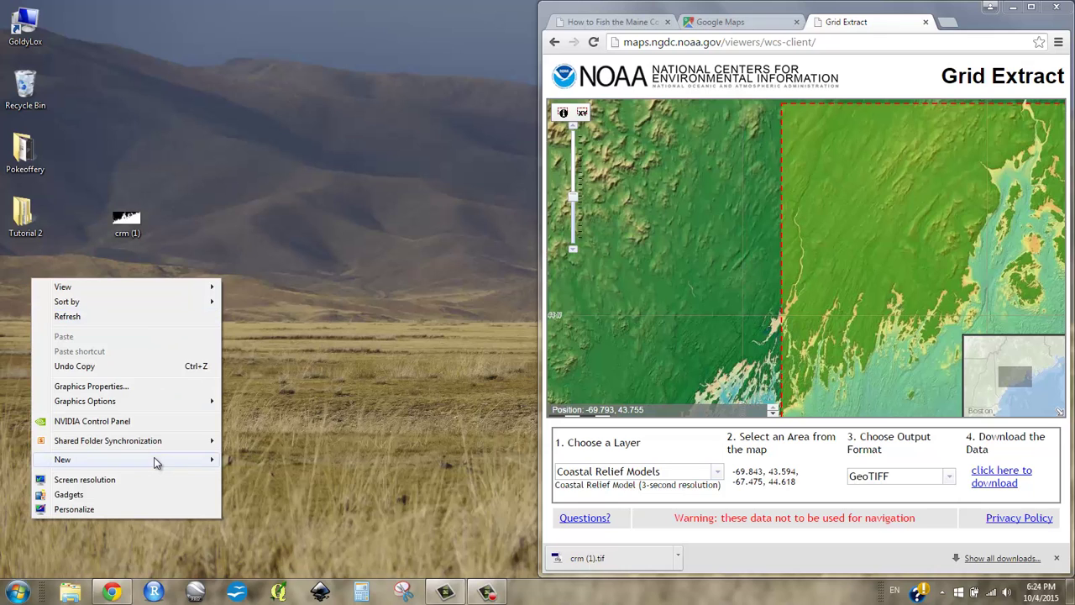
mouse_move(169, 460)
click(301, 306)
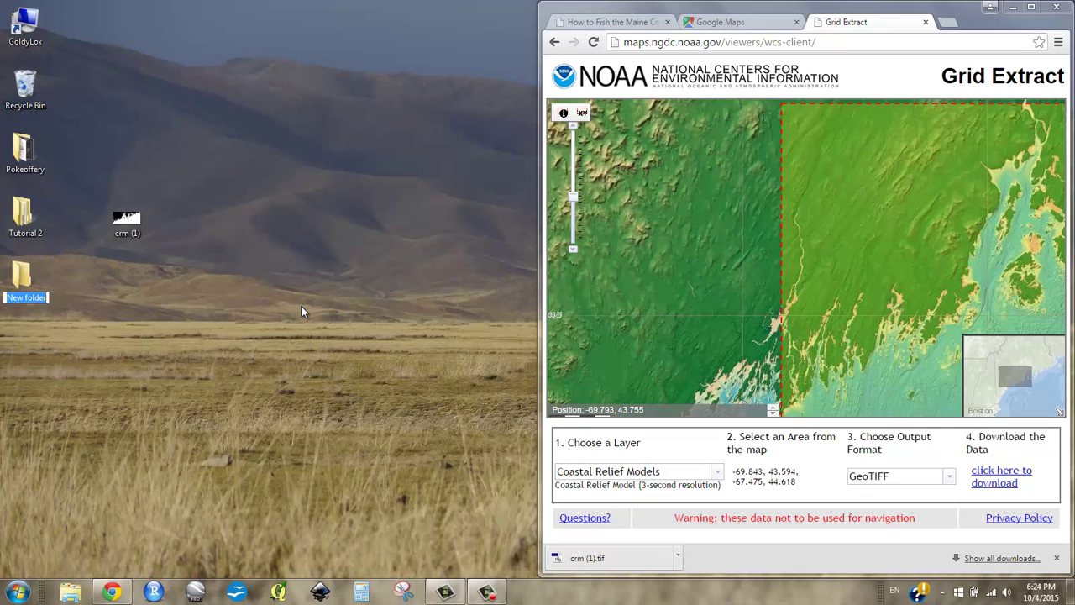
text(Lab3)
key(Return)
double_click(126, 216)
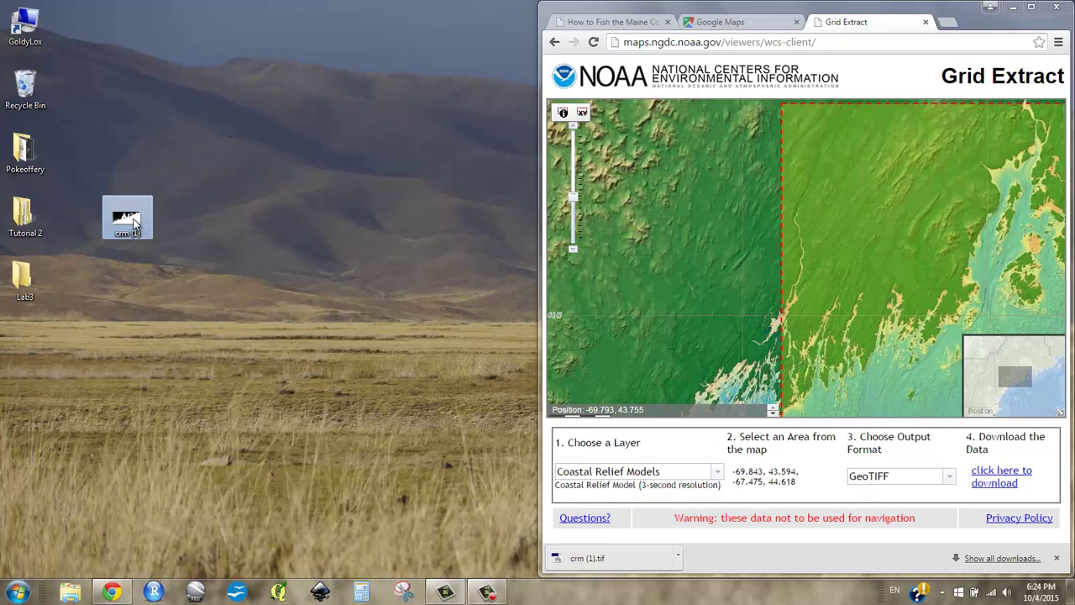
drag(139, 218, 25, 277)
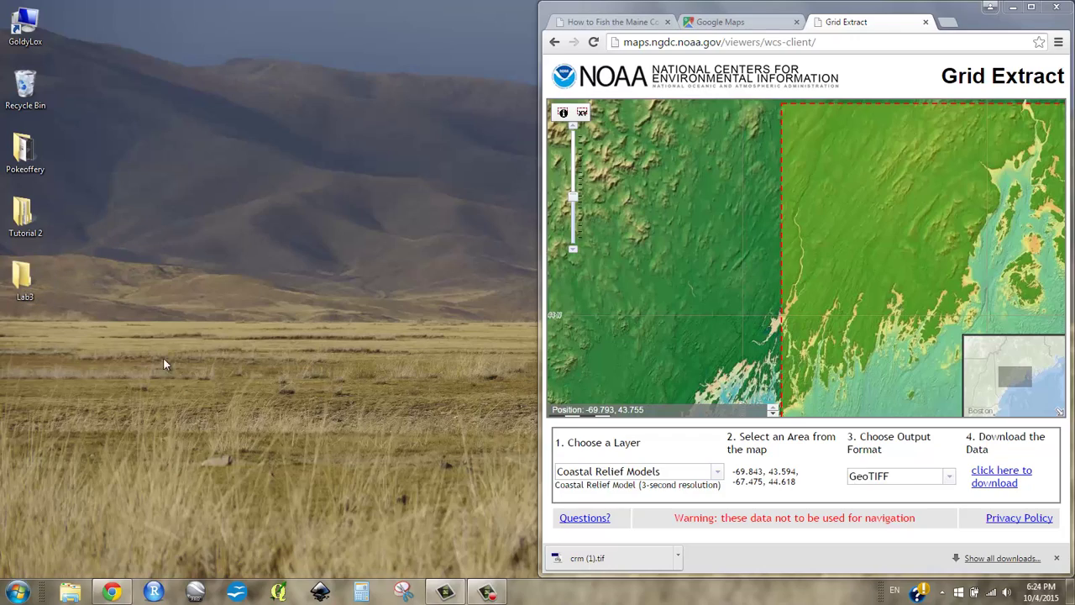
- Add crm (1).tif from Desktop > Lab3 to the QGIS map and check its -231 to 156 range
click(278, 592)
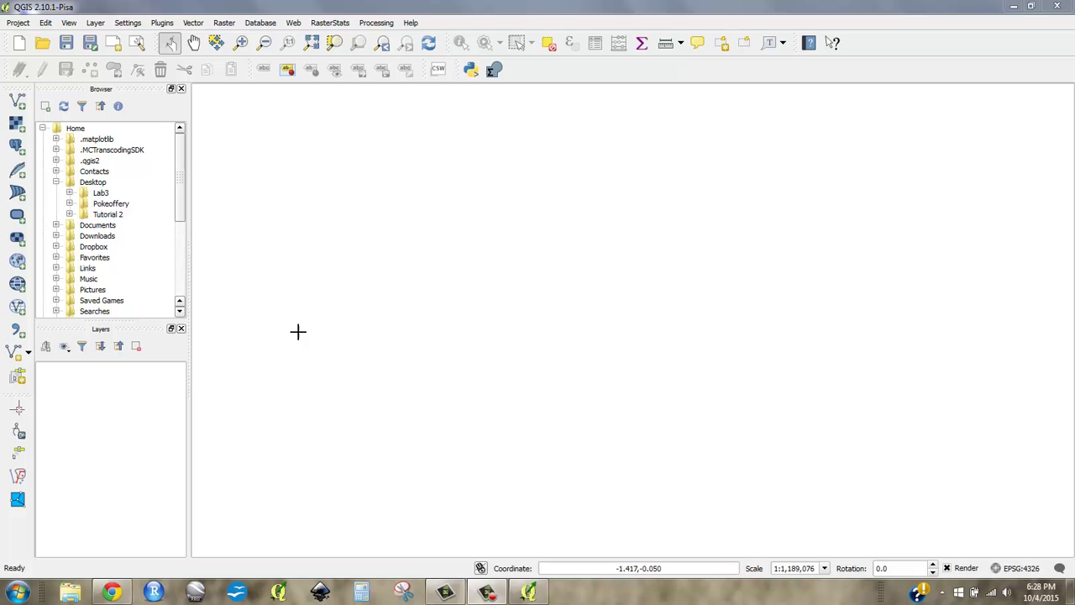
click(70, 193)
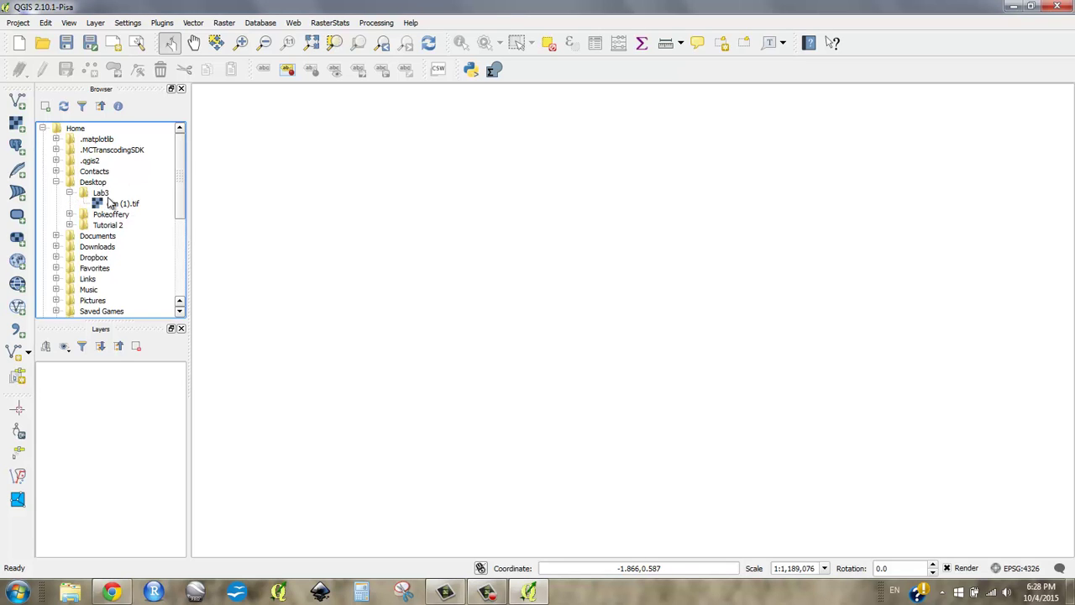
drag(108, 210, 448, 270)
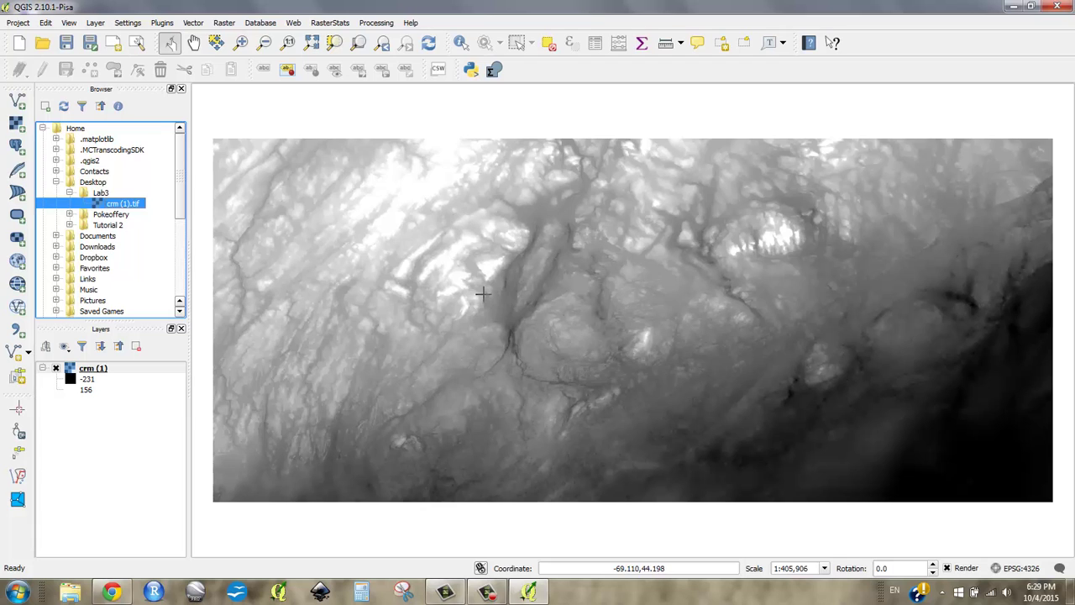
click(91, 388)
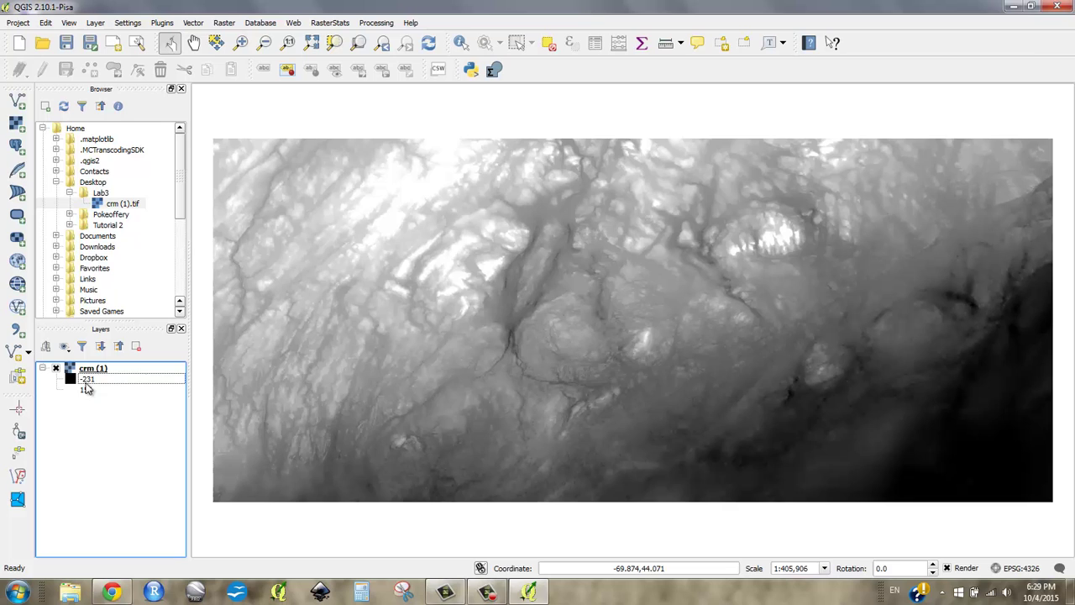
click(90, 391)
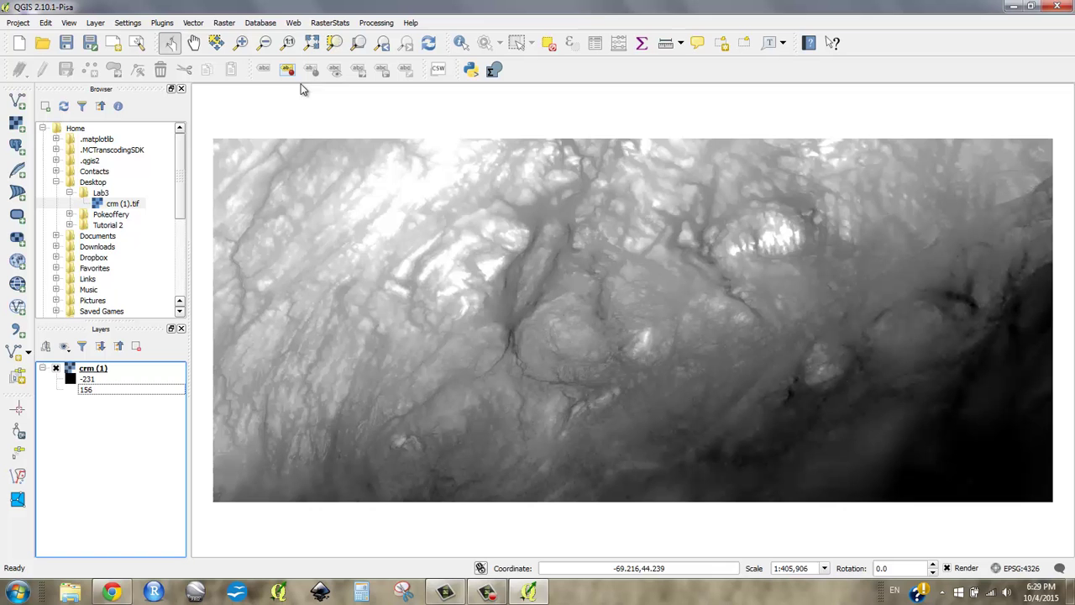
- Build a '"crm (1)@1" >' Raster Calculator expression saving land.tif, then place crm (1) below land
click(225, 25)
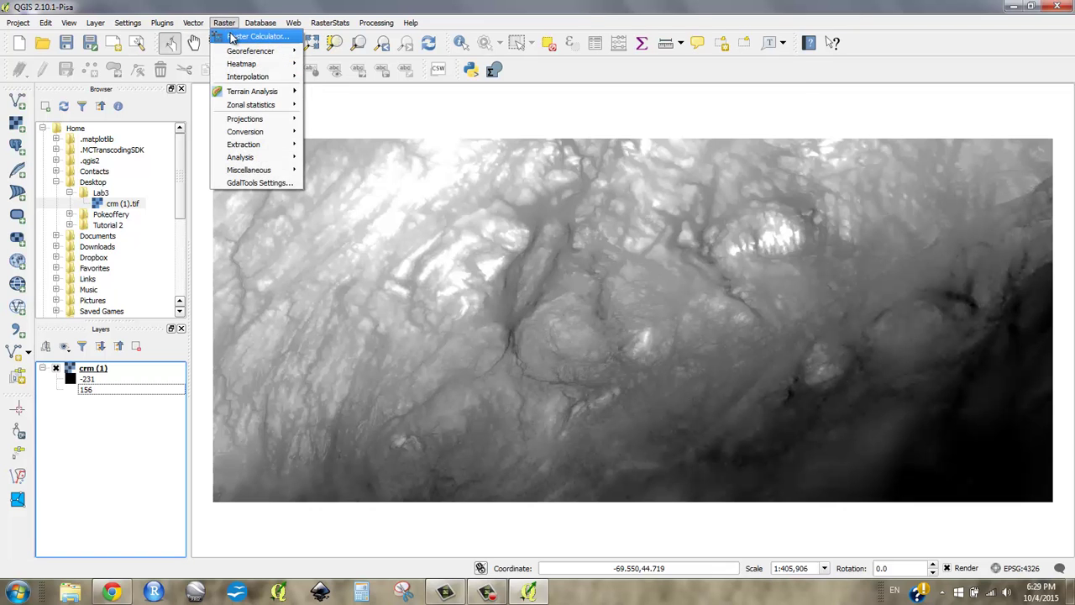
click(257, 36)
click(417, 330)
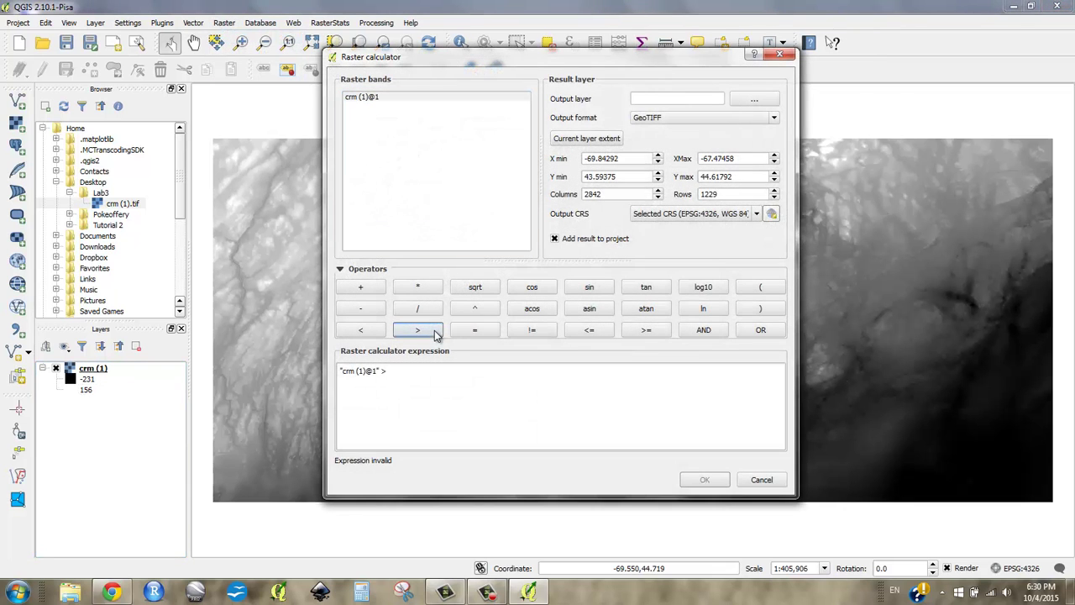
click(475, 374)
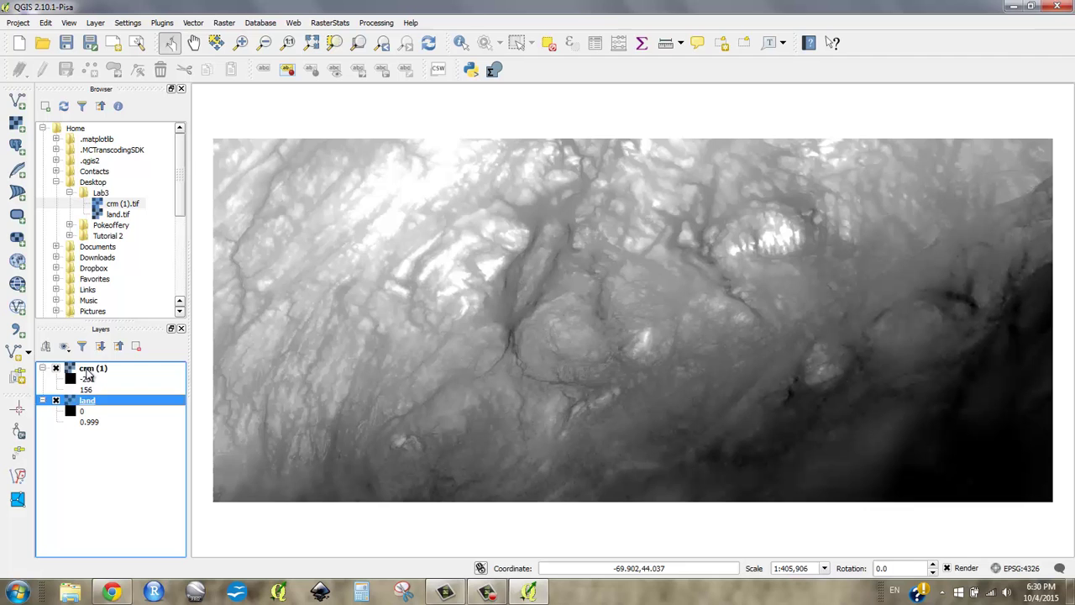
mouse_move(91, 371)
mouse_down()
mouse_move(99, 420)
mouse_move(88, 436)
mouse_up()
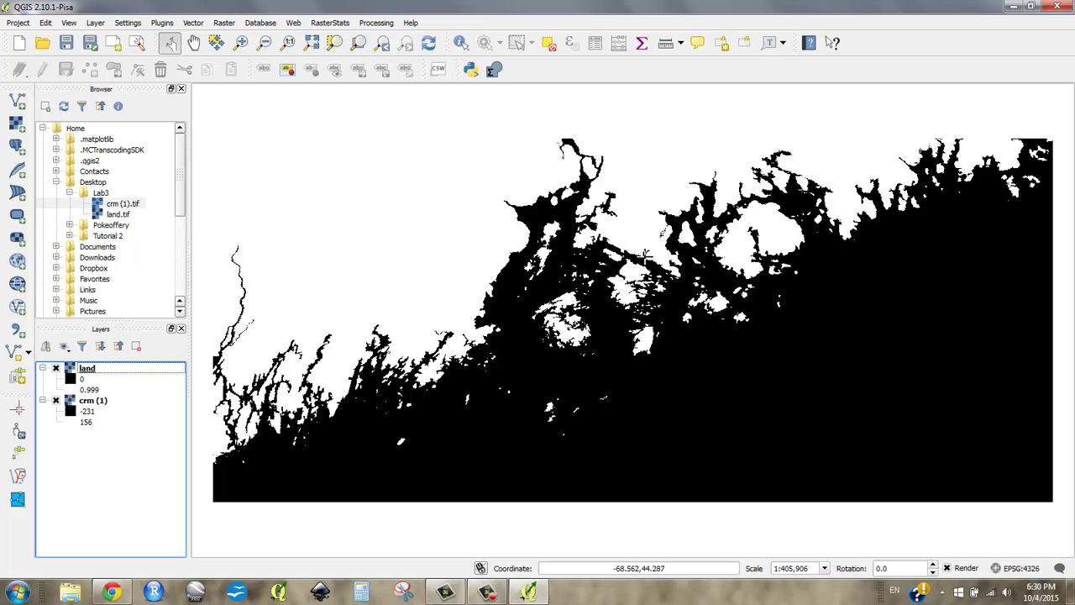
- Toggle the land mask off and back on, then highlight the latitude in the coordinate readout
click(55, 368)
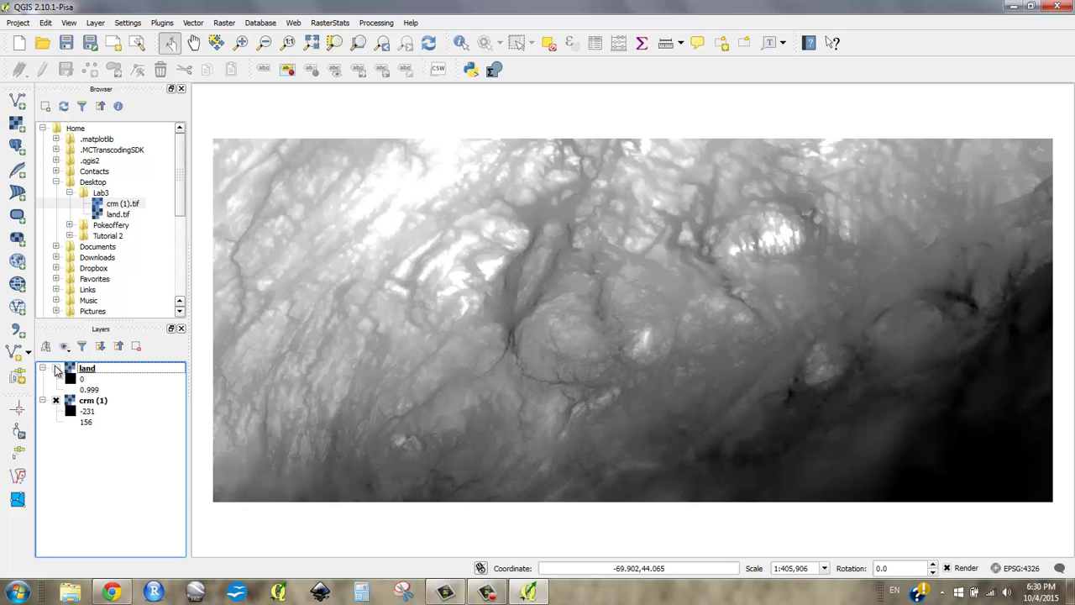
click(55, 368)
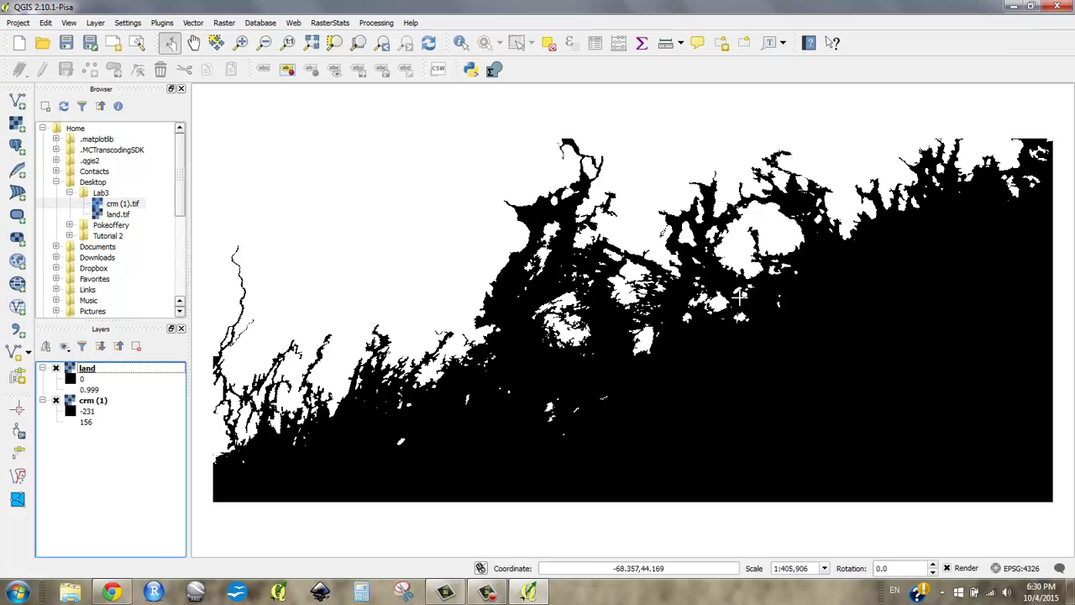
click(682, 567)
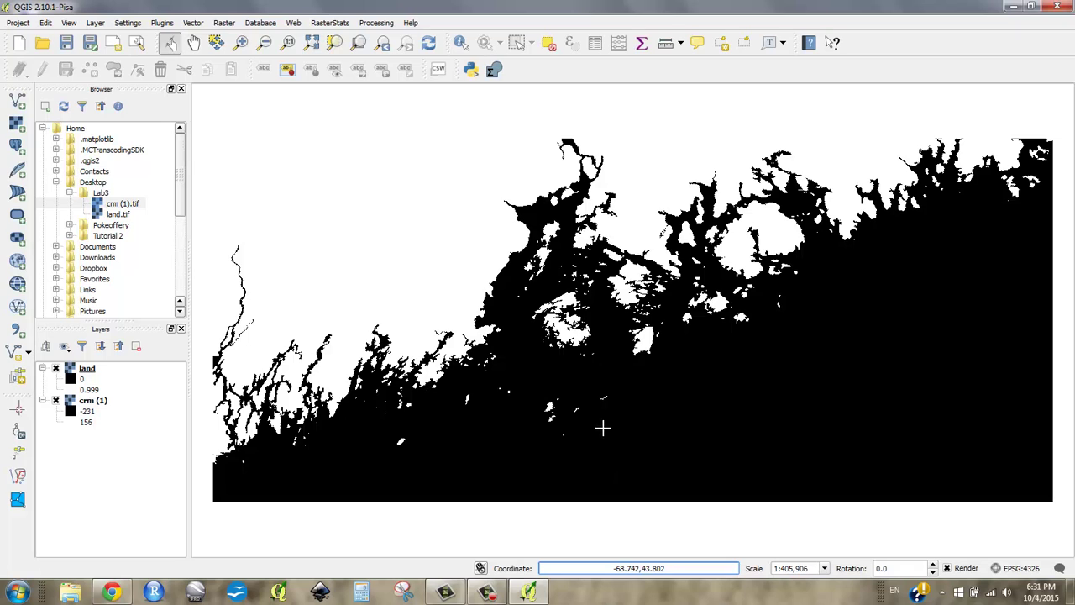
drag(665, 568, 633, 566)
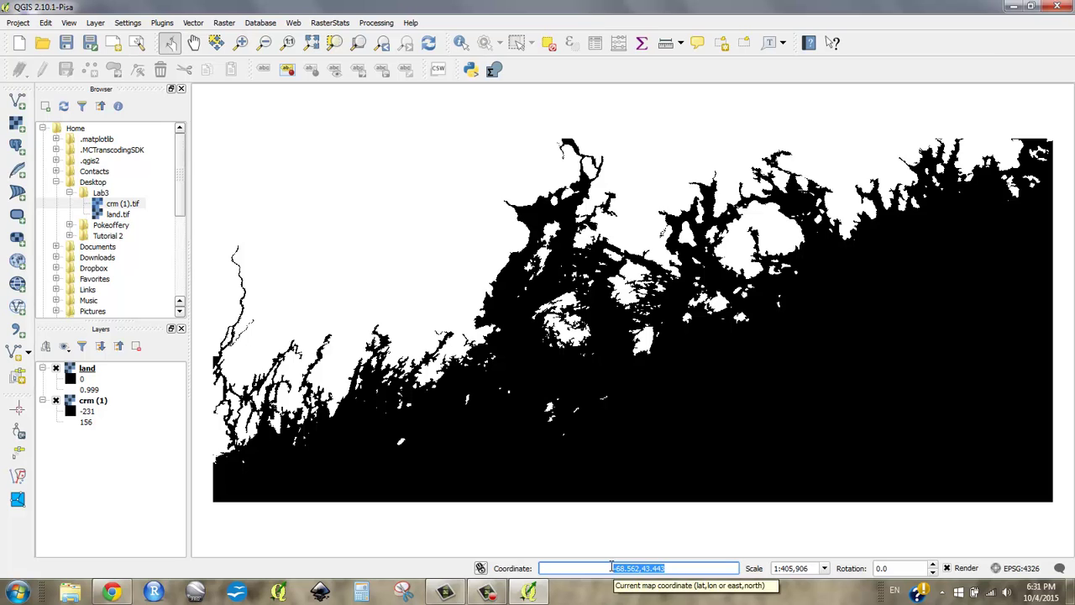
- Switch between the land and crm (1) layers and highlight the longitude in the coordinate readout
click(85, 372)
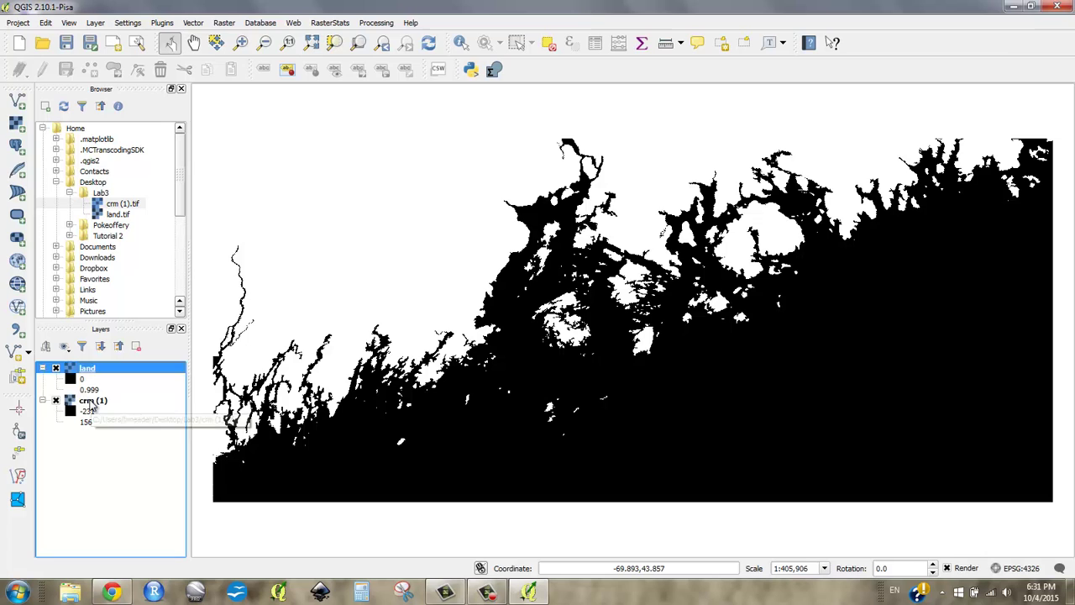
click(90, 402)
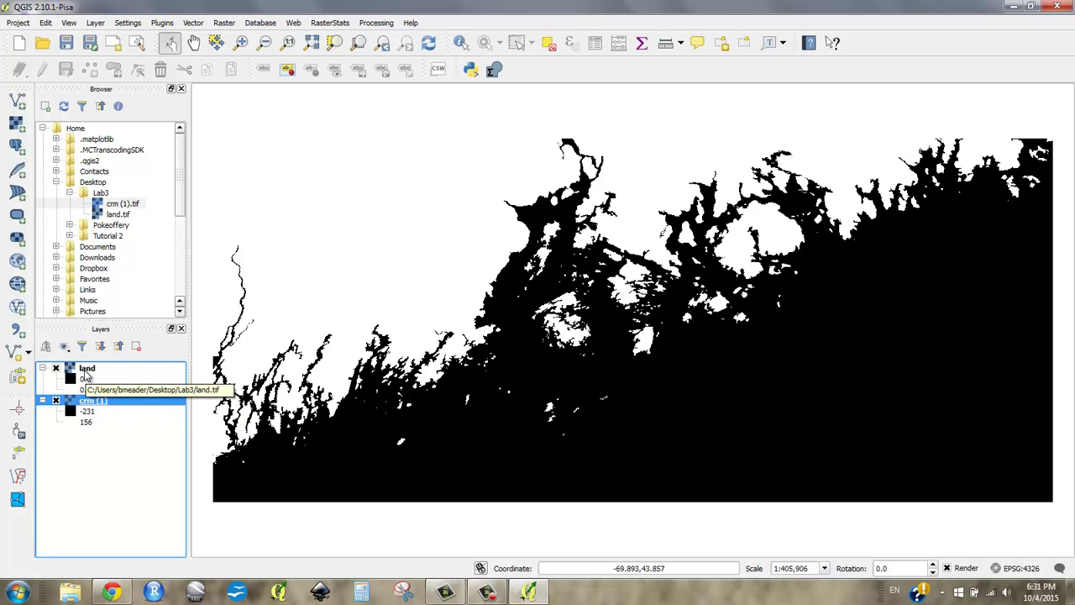
click(86, 374)
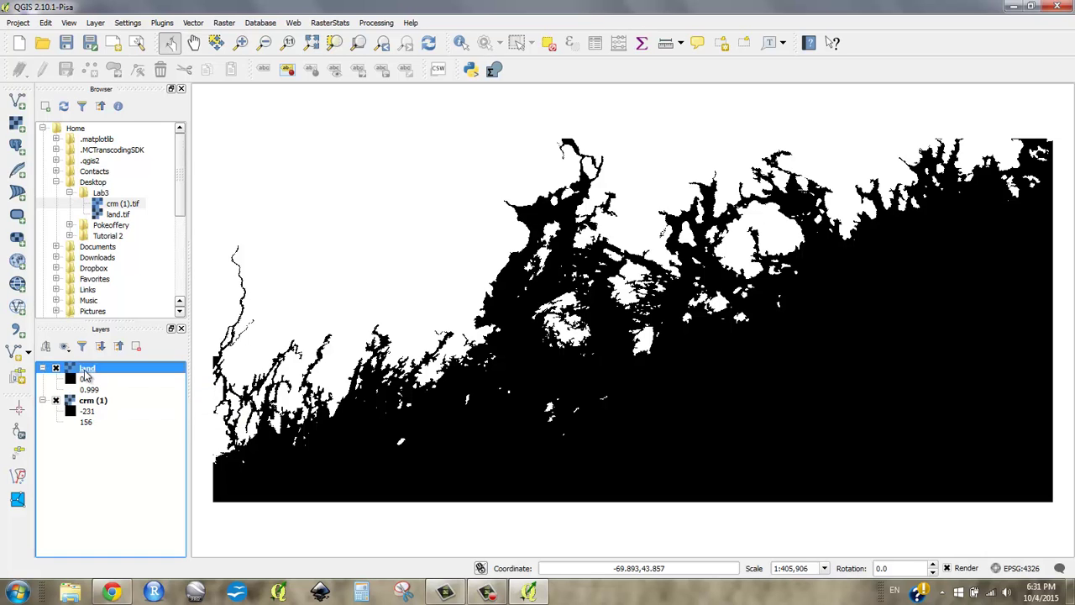
click(632, 568)
drag(638, 569, 615, 570)
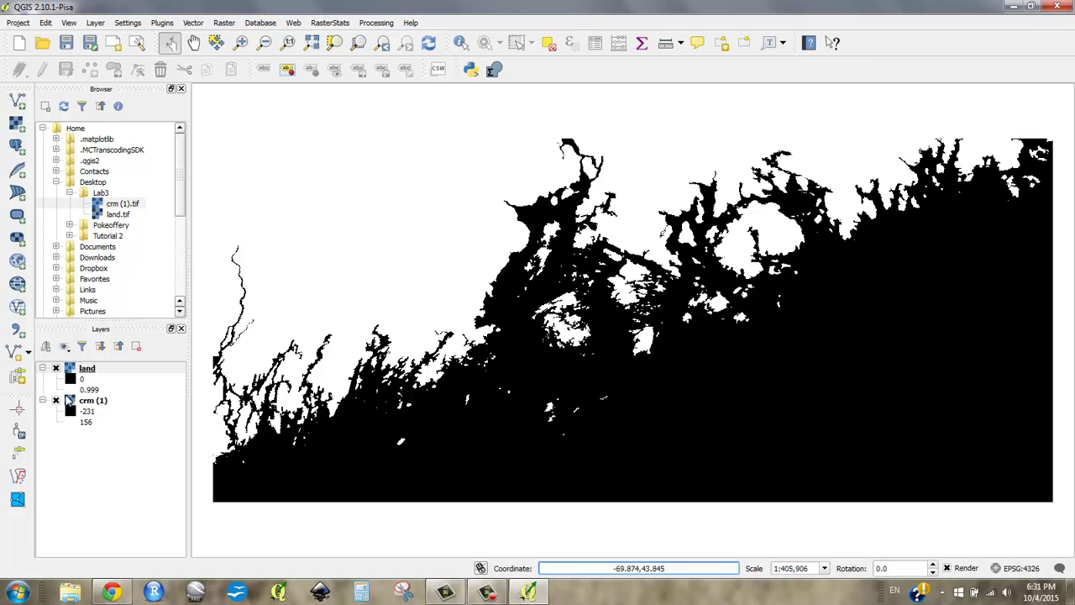
click(85, 372)
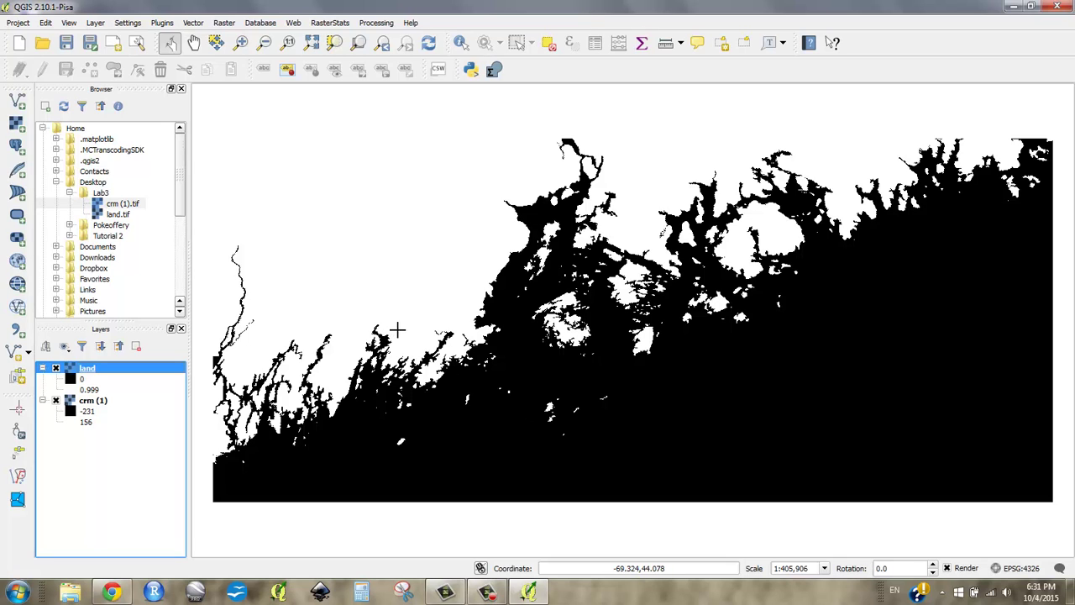
- Zoom around the coastline, hide the land layer, and select crm (1) in Layers
click(225, 23)
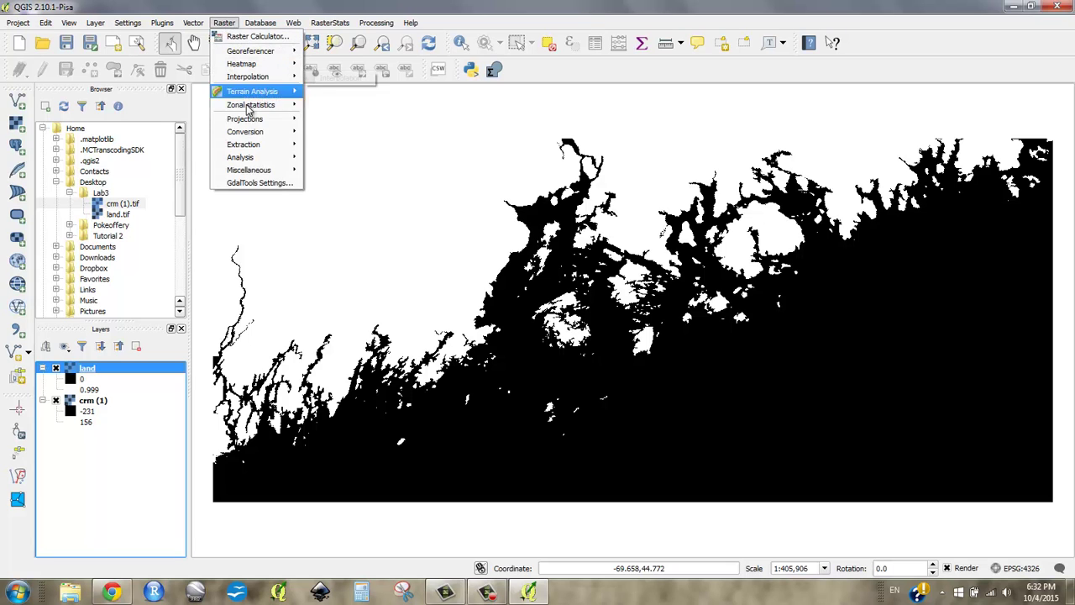
mouse_move(255, 122)
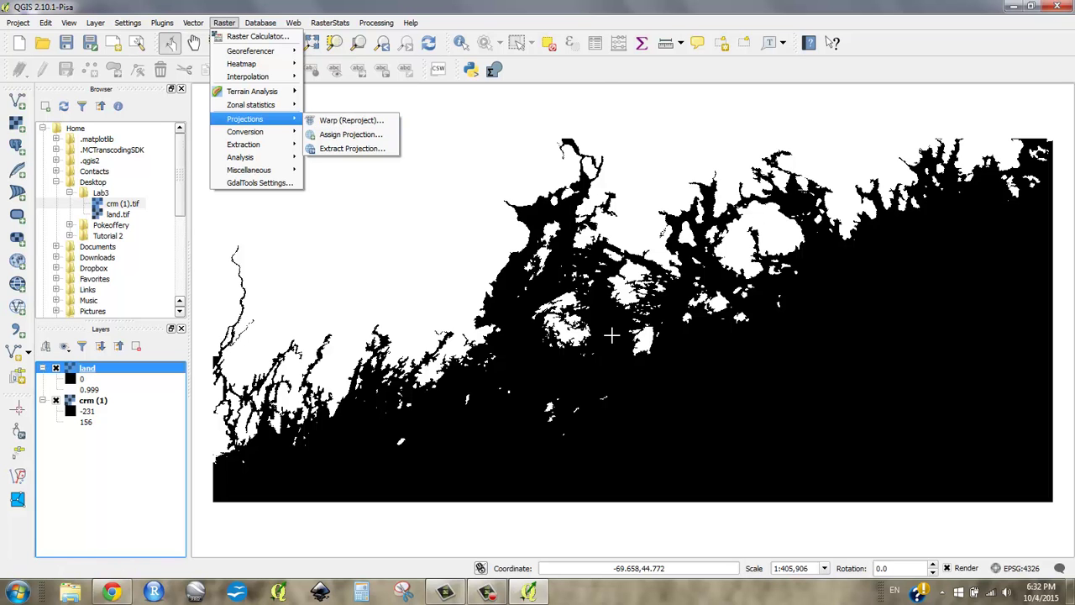
click(569, 23)
scroll(504, 298, up, 1)
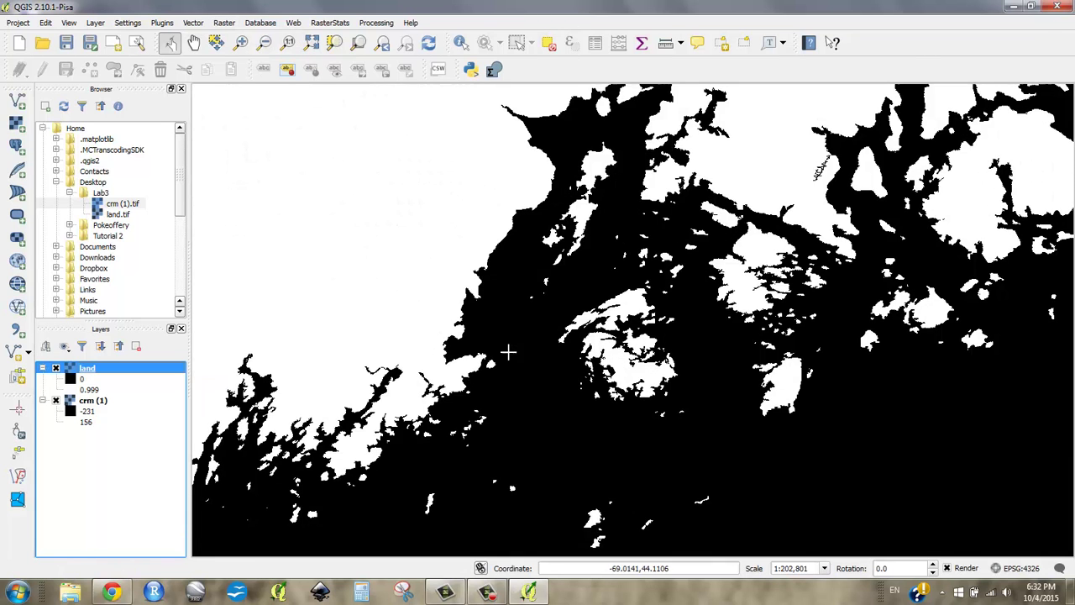
scroll(487, 369, up, 2)
scroll(319, 409, up, 1)
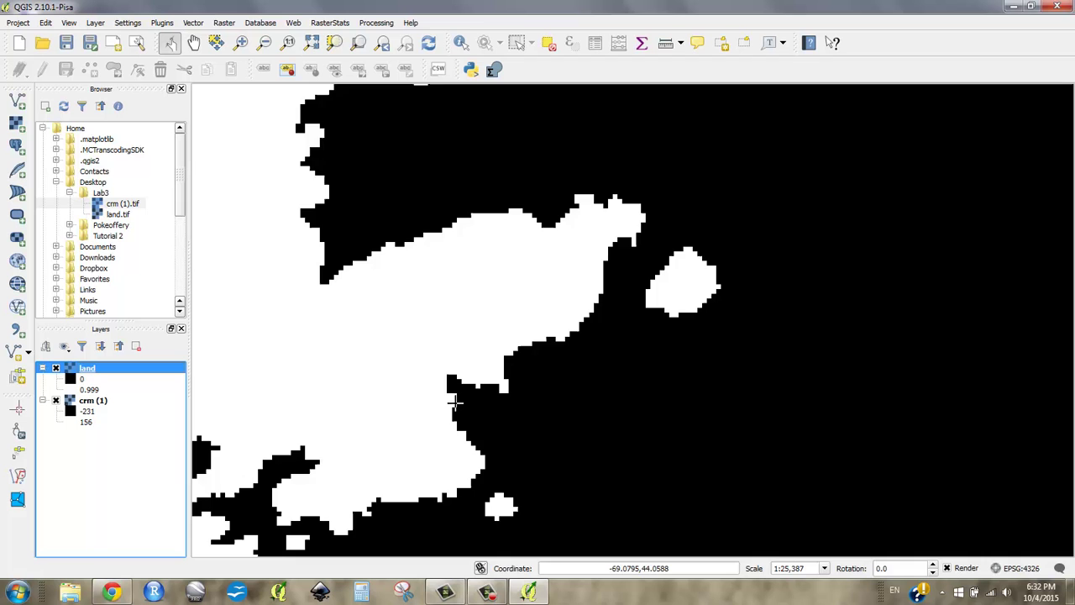
scroll(454, 394, down, 2)
scroll(428, 341, down, 2)
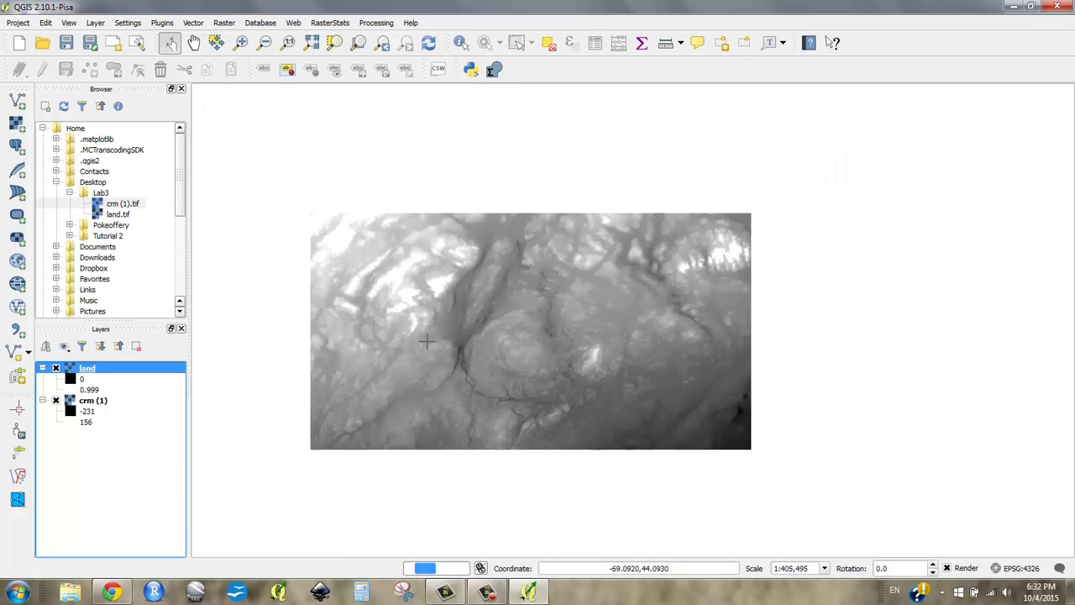
click(56, 369)
click(94, 404)
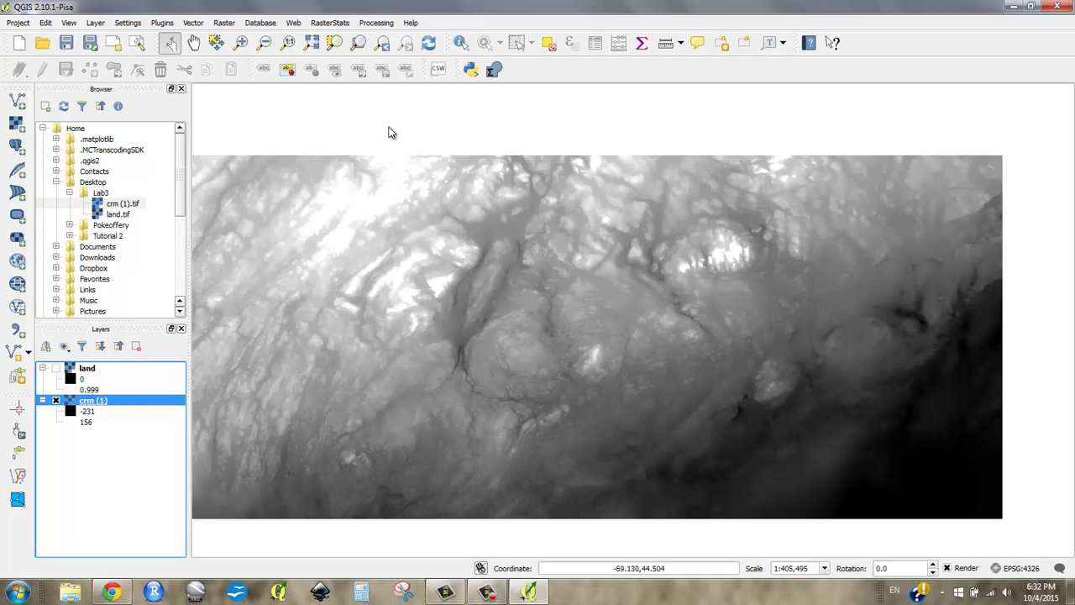
- Open Warp (Reproject) from Raster > Projections with crm (1) as the input file
click(224, 23)
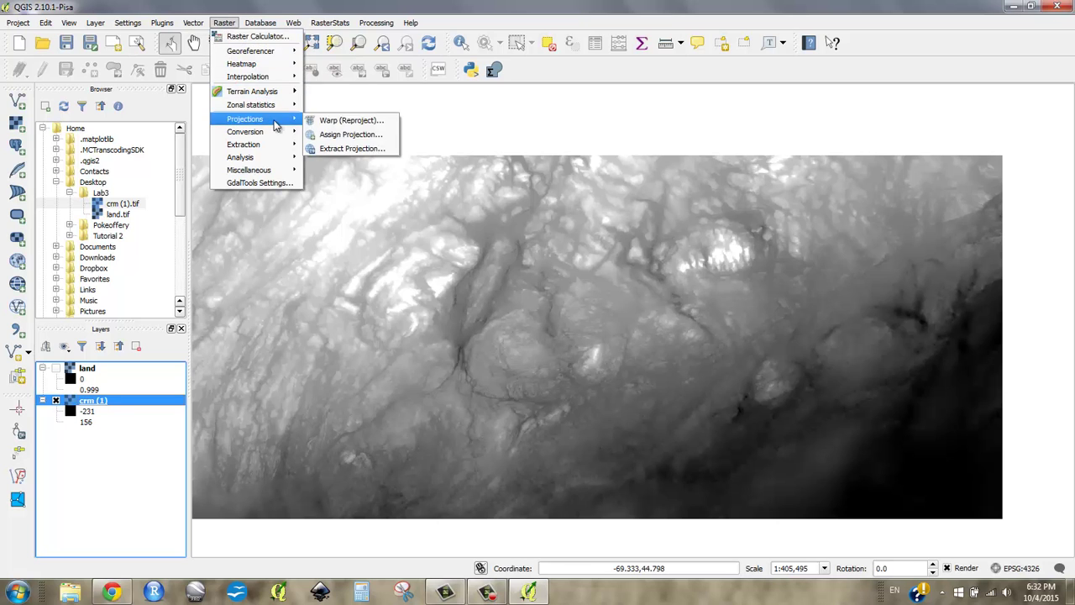
click(320, 125)
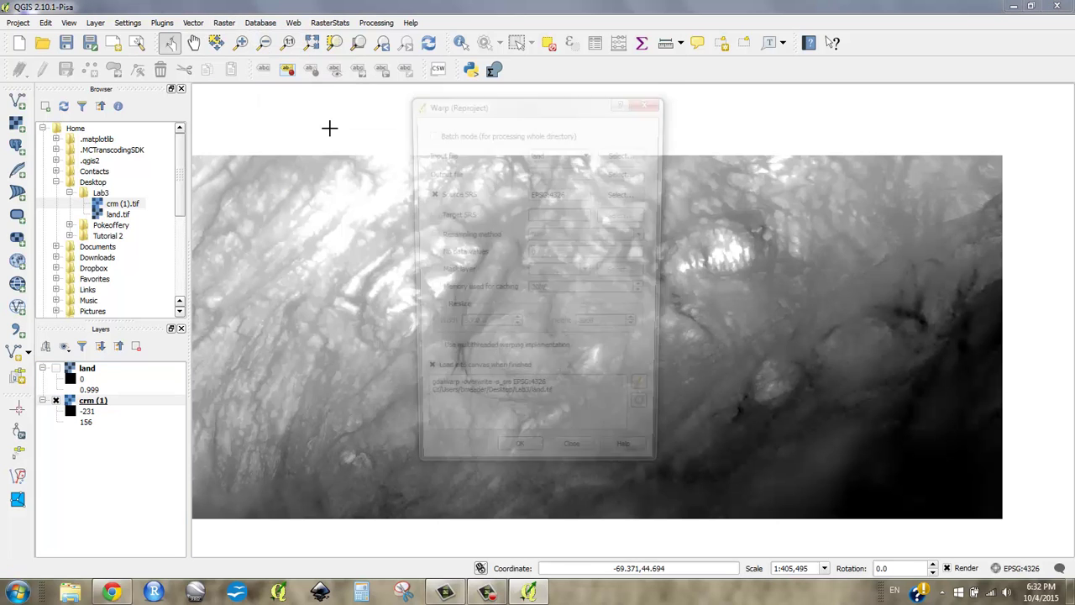
click(587, 155)
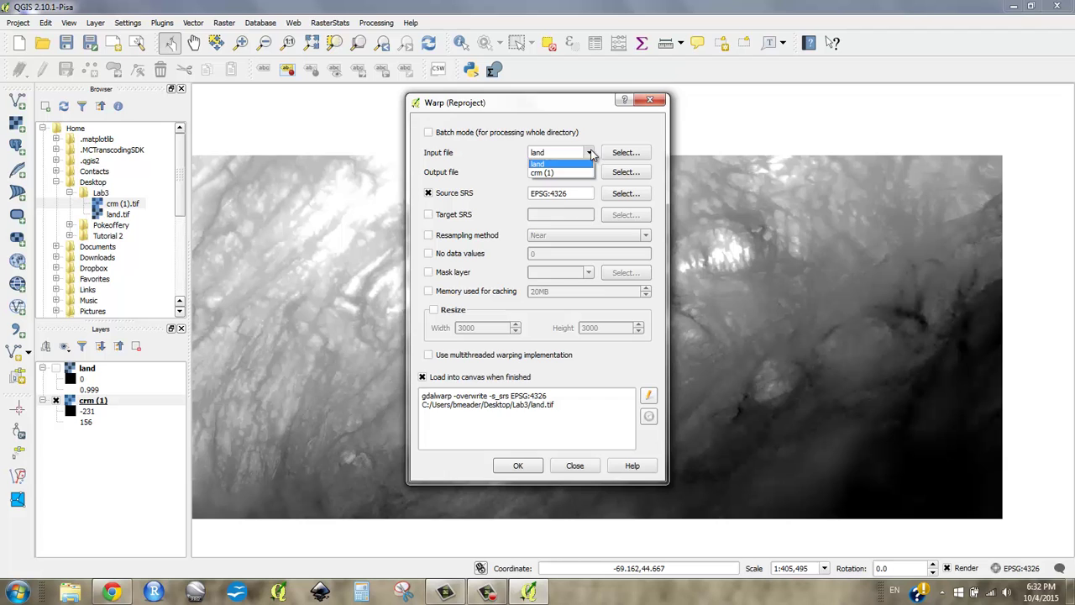
click(582, 174)
- Set the output file to relief_proj.tif in Lab3 and select the source SRS value
click(617, 178)
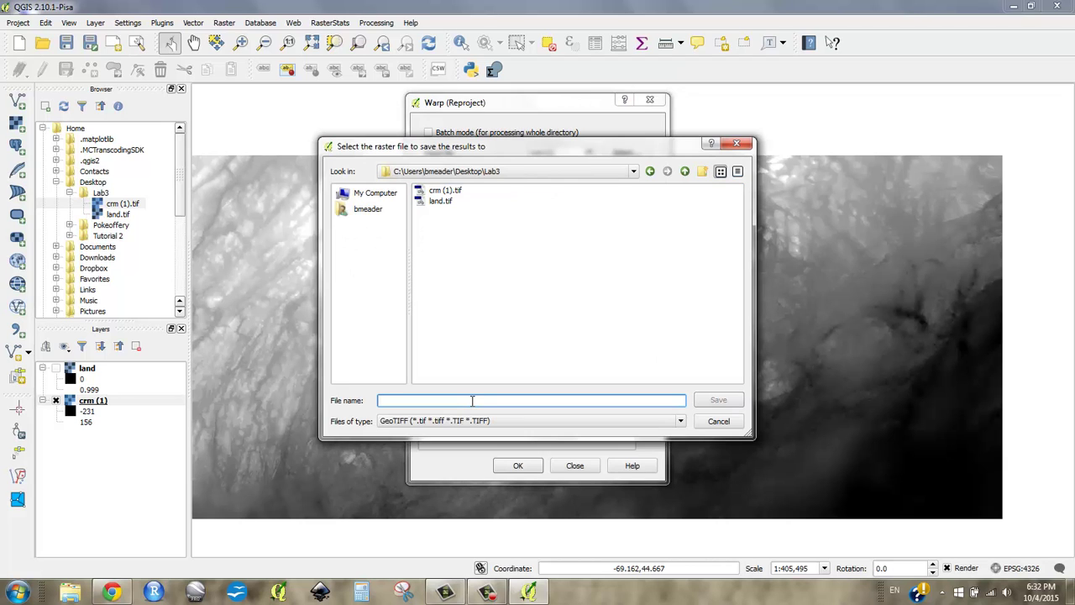
text(relief_proj)
click(728, 405)
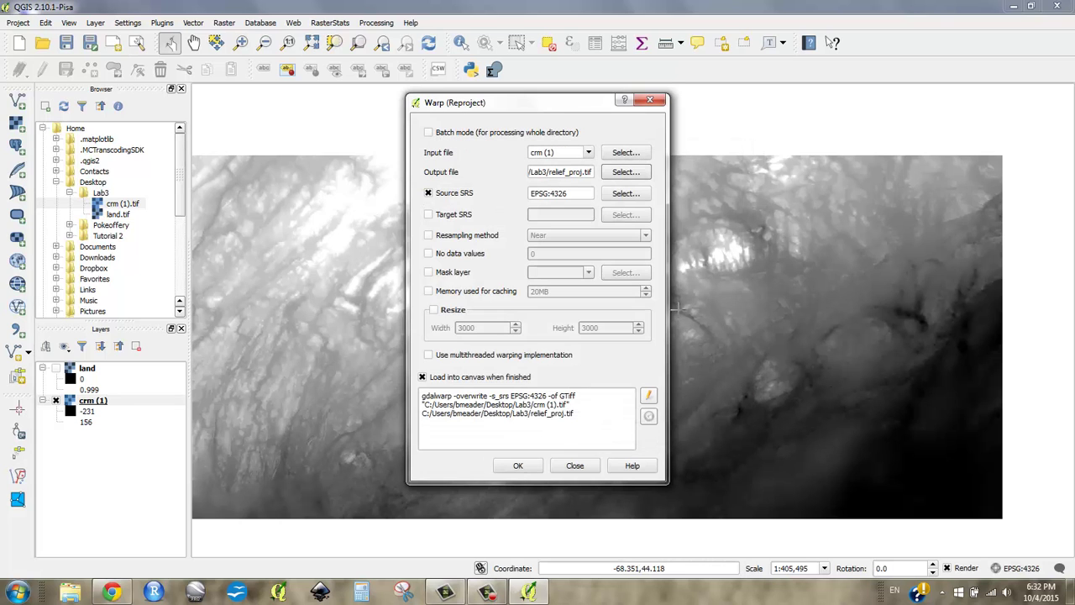
click(572, 194)
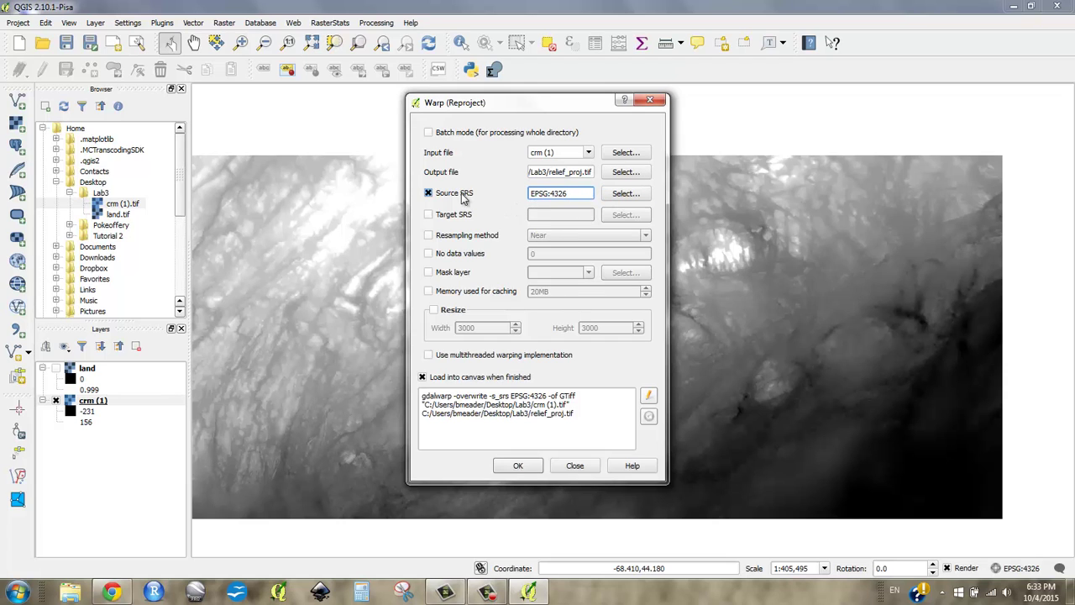
key(ctrl+a)
key(ctrl+c)
- Check EPSG:4326 in the source SRS chooser, close it unchanged, and enable Target SRS
click(626, 194)
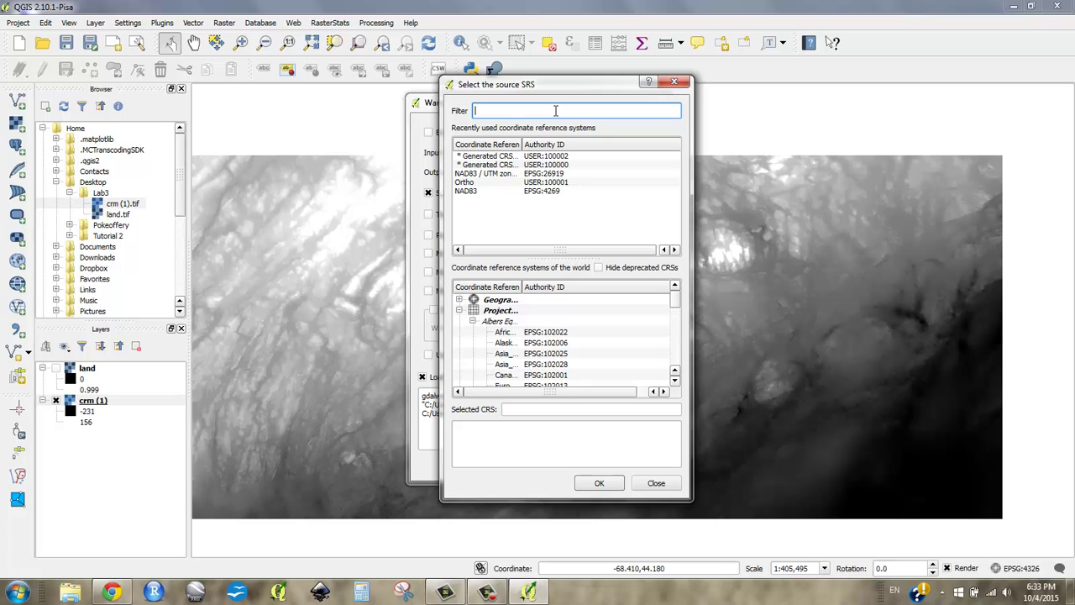
key(ctrl+v)
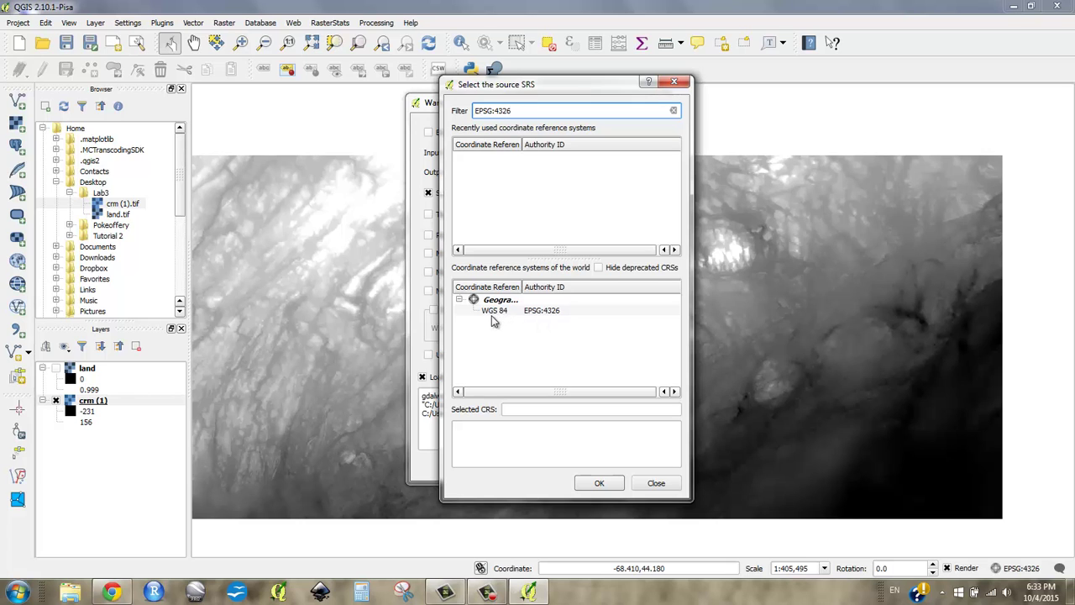
click(660, 485)
drag(578, 193, 516, 195)
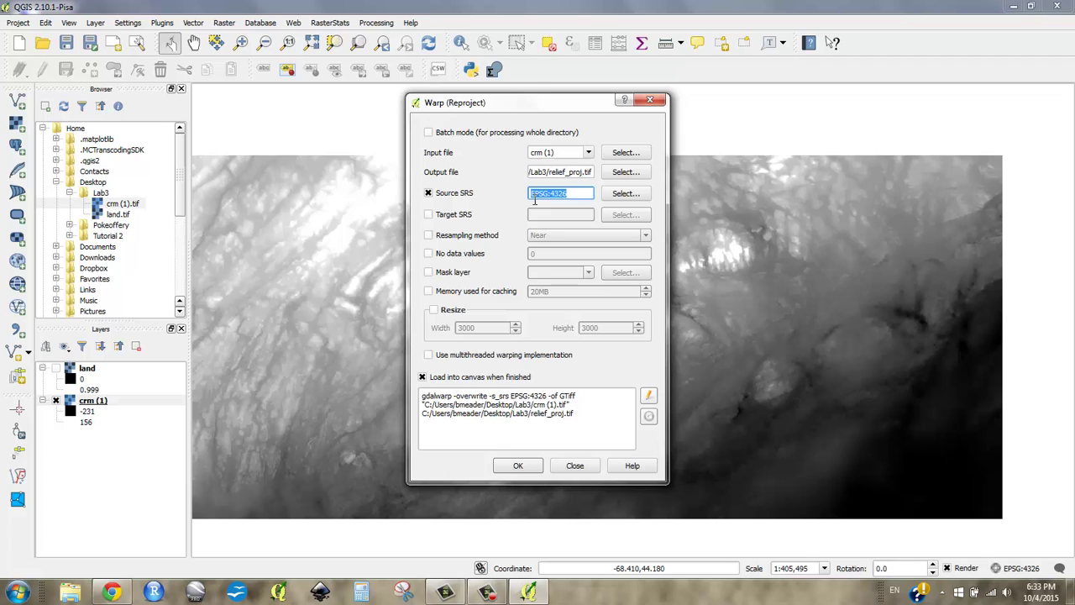
click(454, 216)
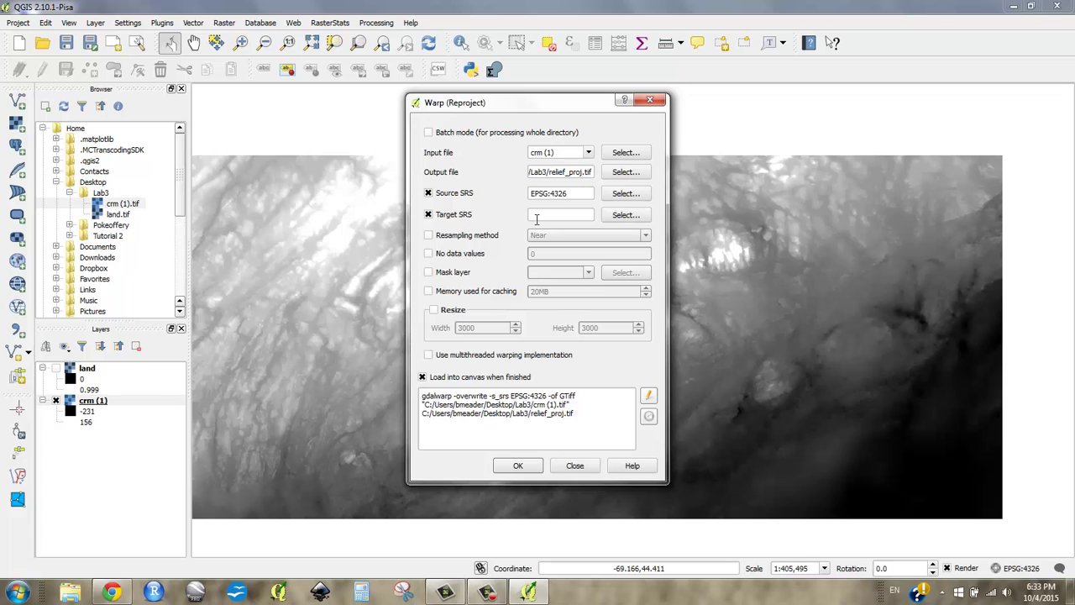
- Set the target SRS to WGS 84 / UTM zone 19N (EPSG:32619) and run the reprojection
click(617, 217)
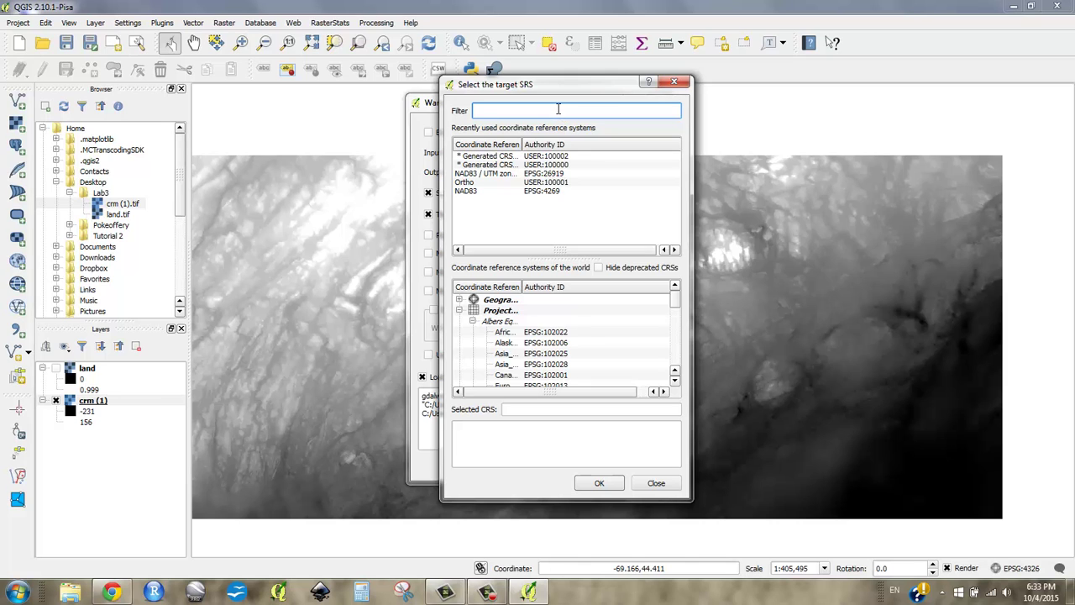
text(UTM)
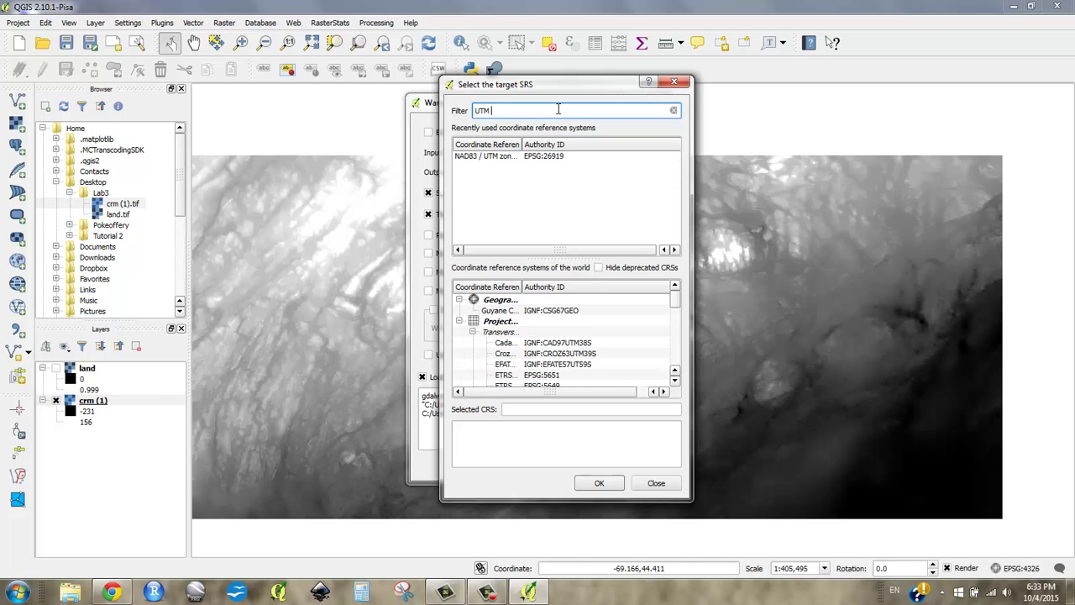
text( 19)
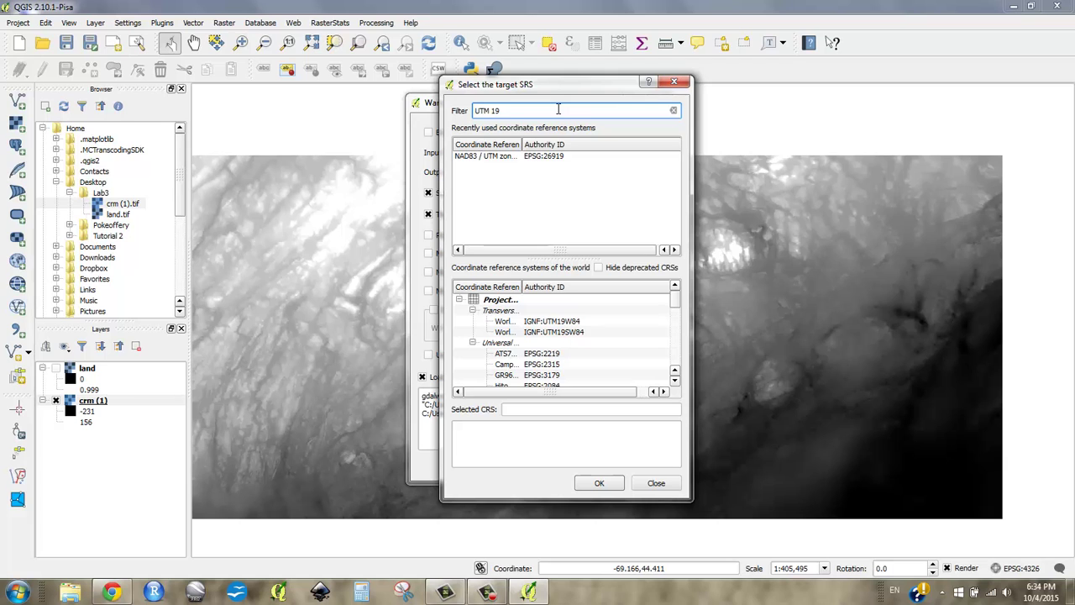
text( N)
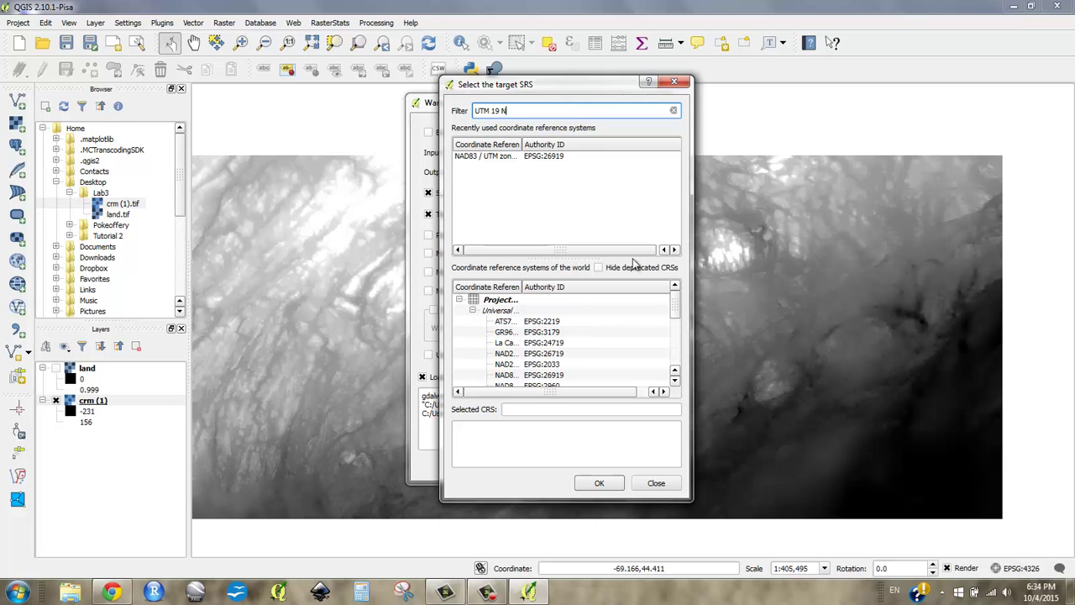
drag(522, 288, 611, 288)
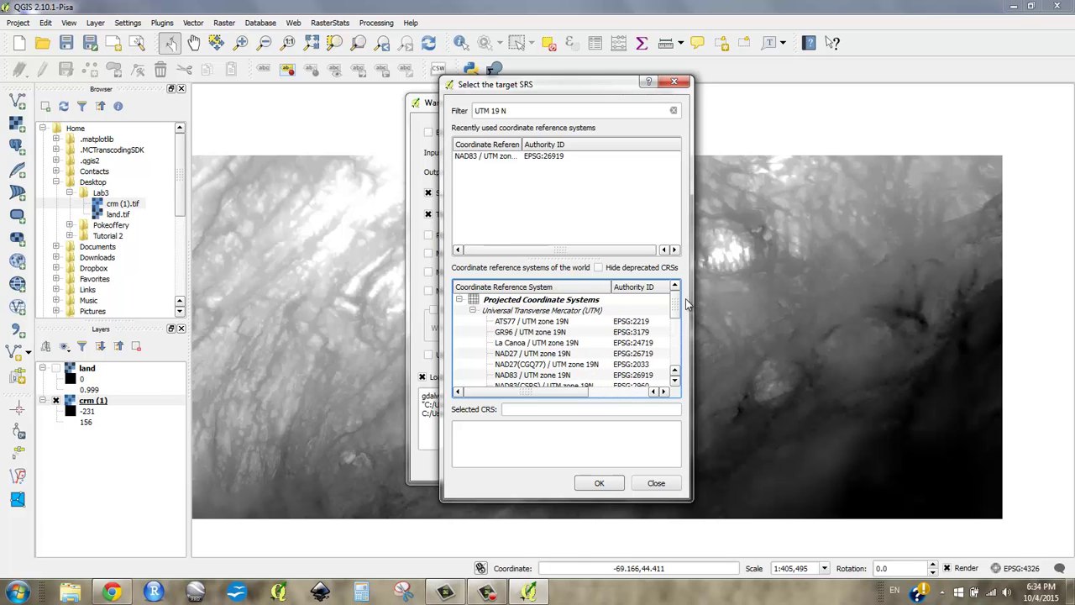
drag(677, 309, 677, 314)
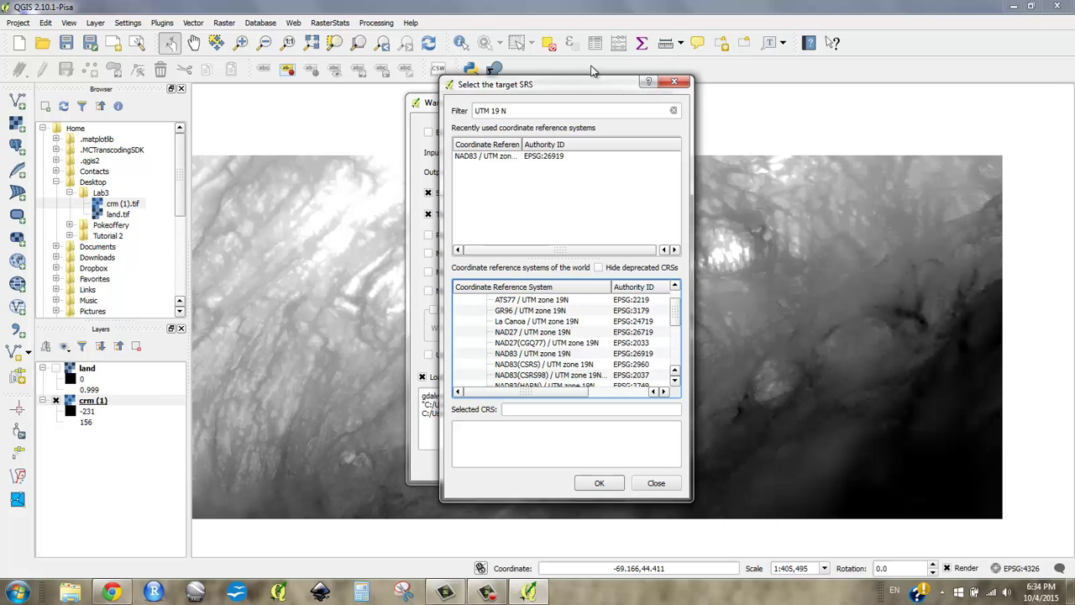
drag(584, 88, 262, 31)
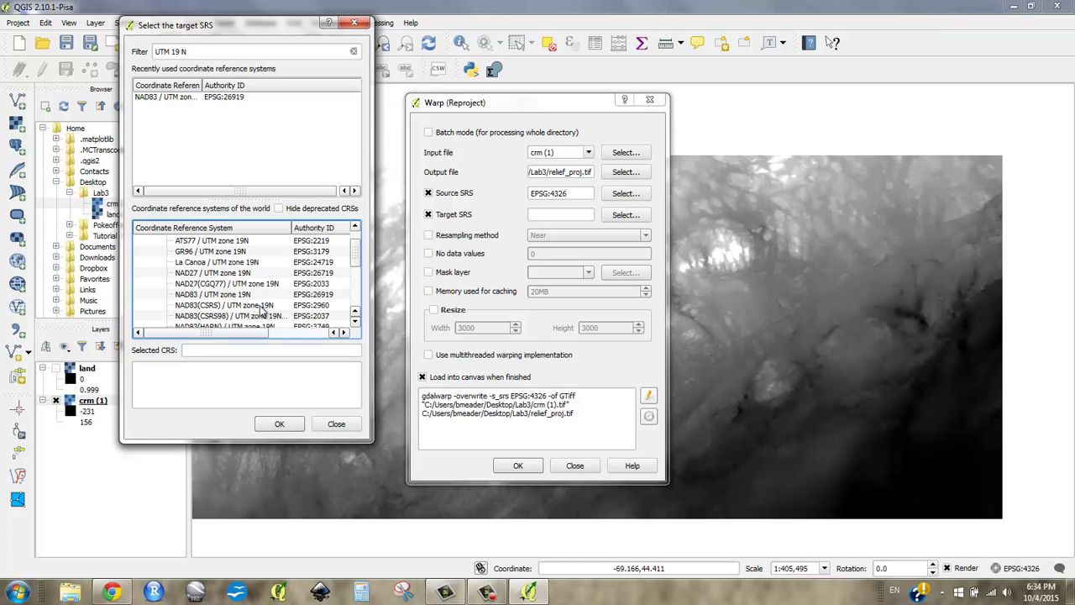
drag(212, 52, 136, 52)
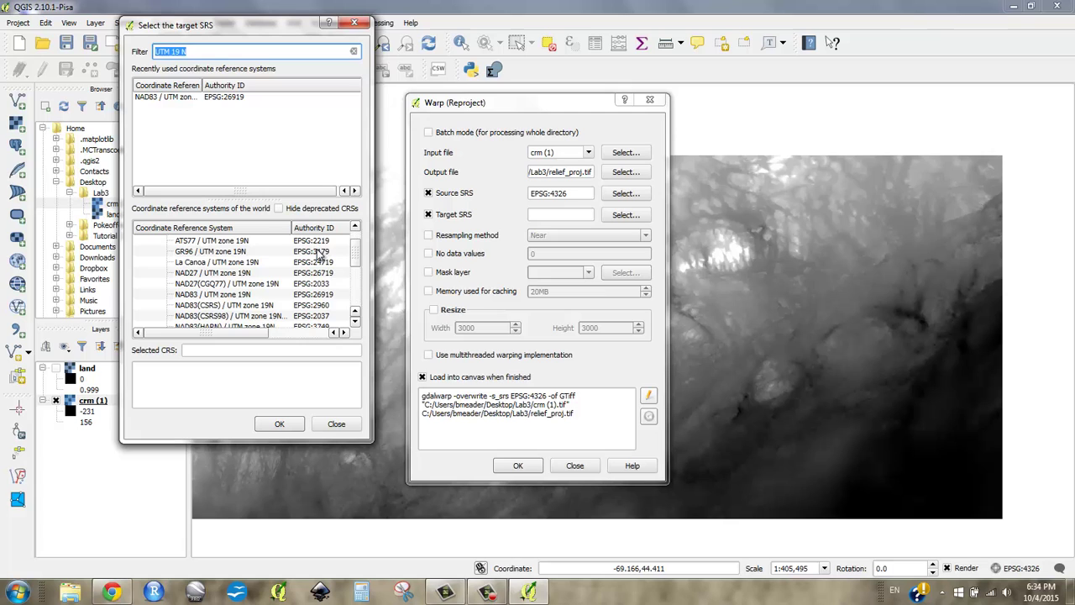
drag(355, 254, 355, 304)
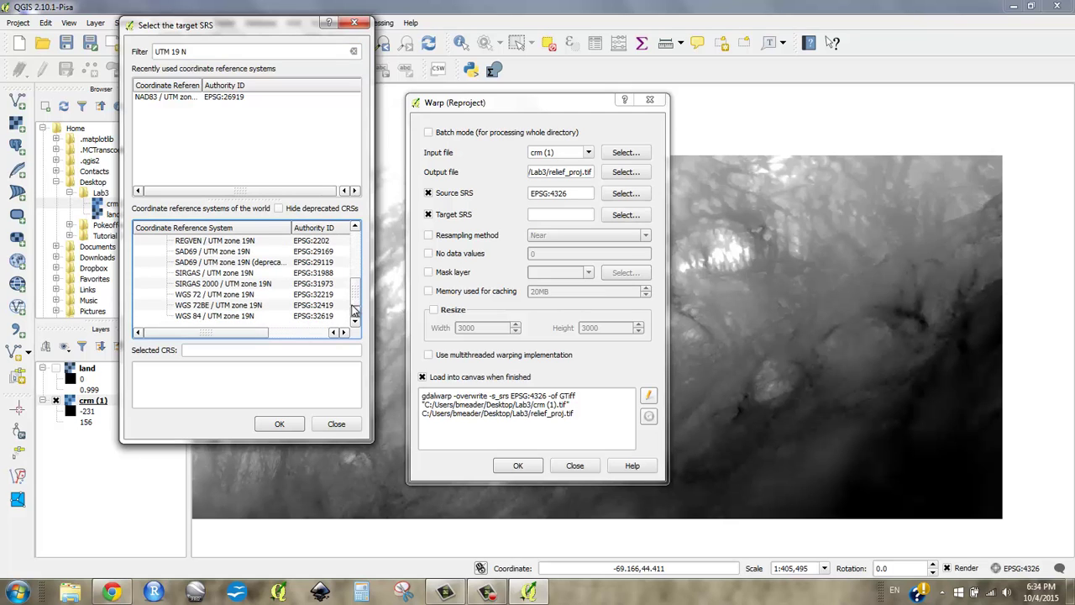
click(199, 319)
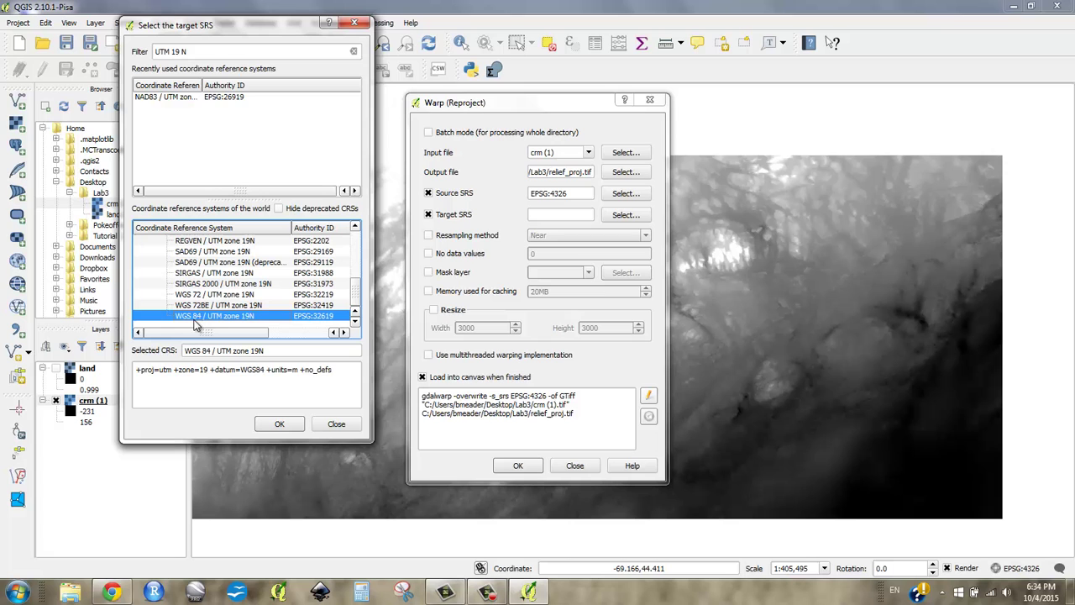
click(283, 424)
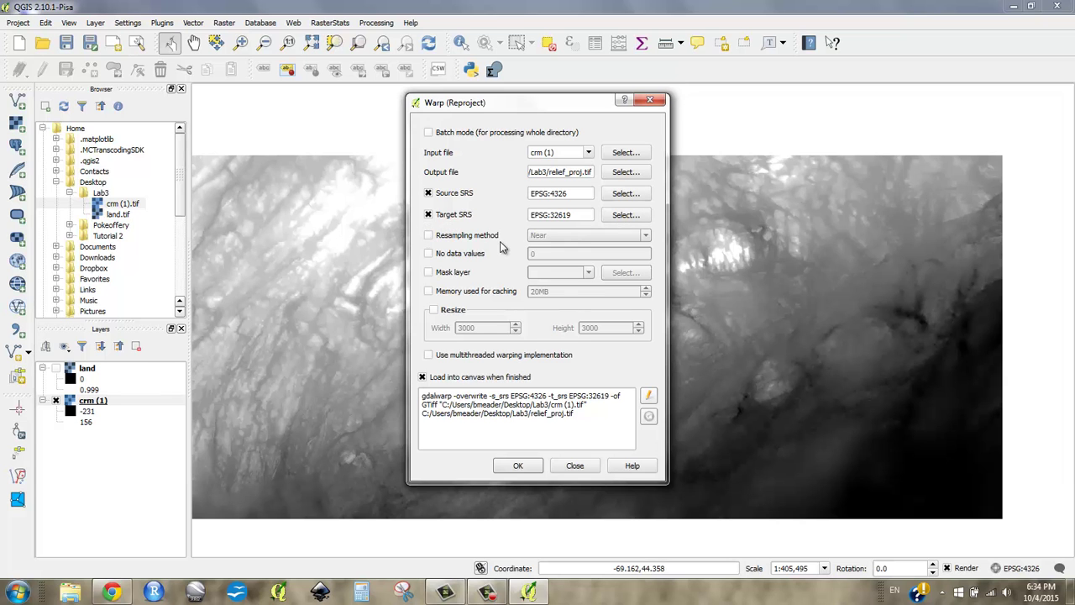
click(527, 468)
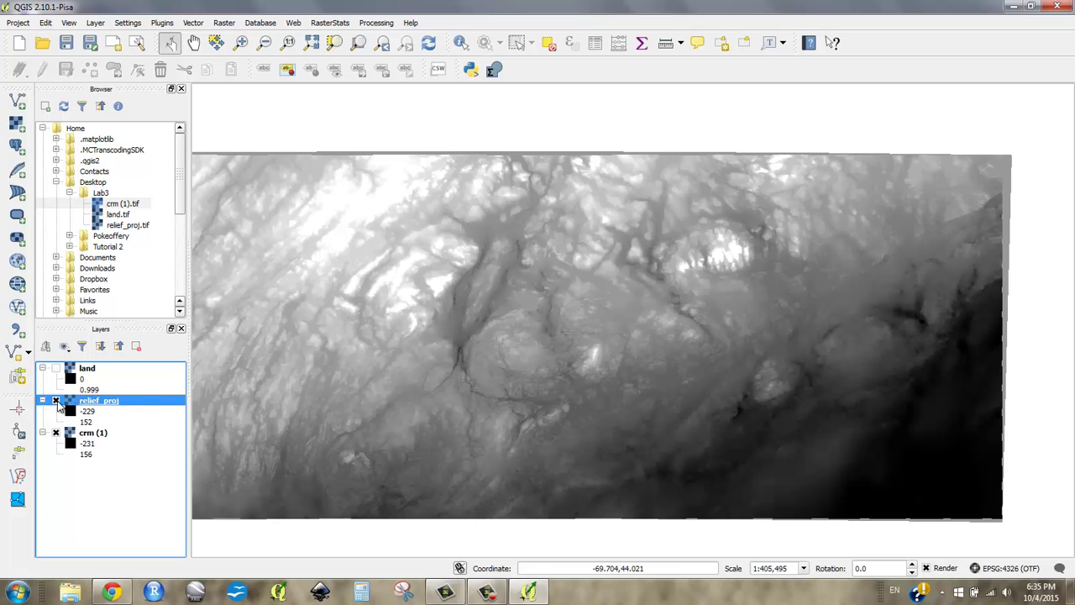
- Toggle relief_proj off and on to compare with crm (1), then start a new project
click(56, 402)
click(56, 402)
click(56, 402)
click(57, 401)
click(21, 46)
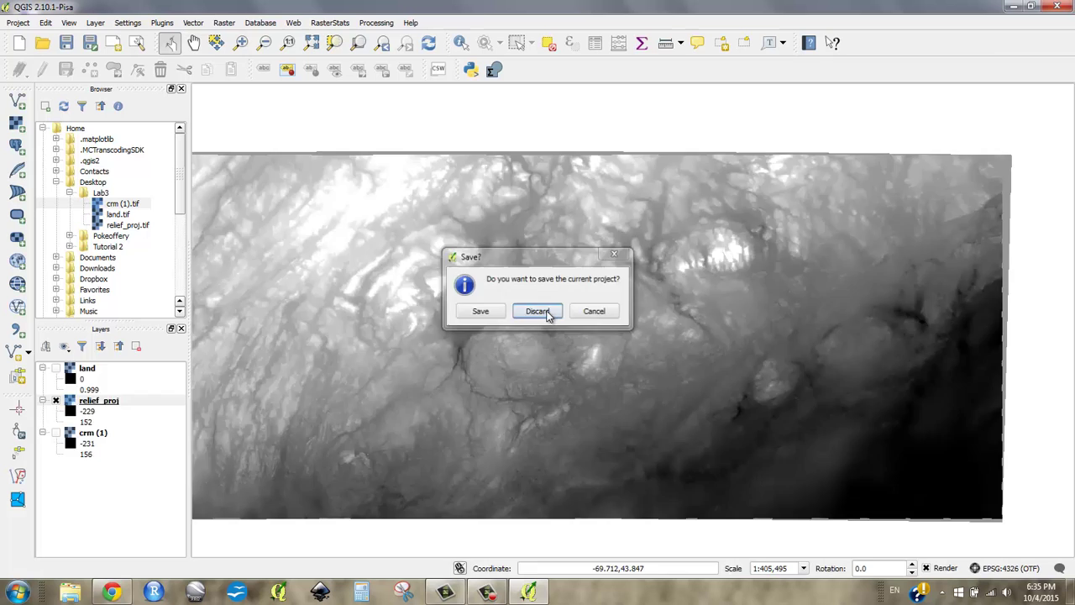
- Discard the old project and add relief_proj.tif from the Browser, checking its UTM coordinates
click(537, 311)
click(121, 226)
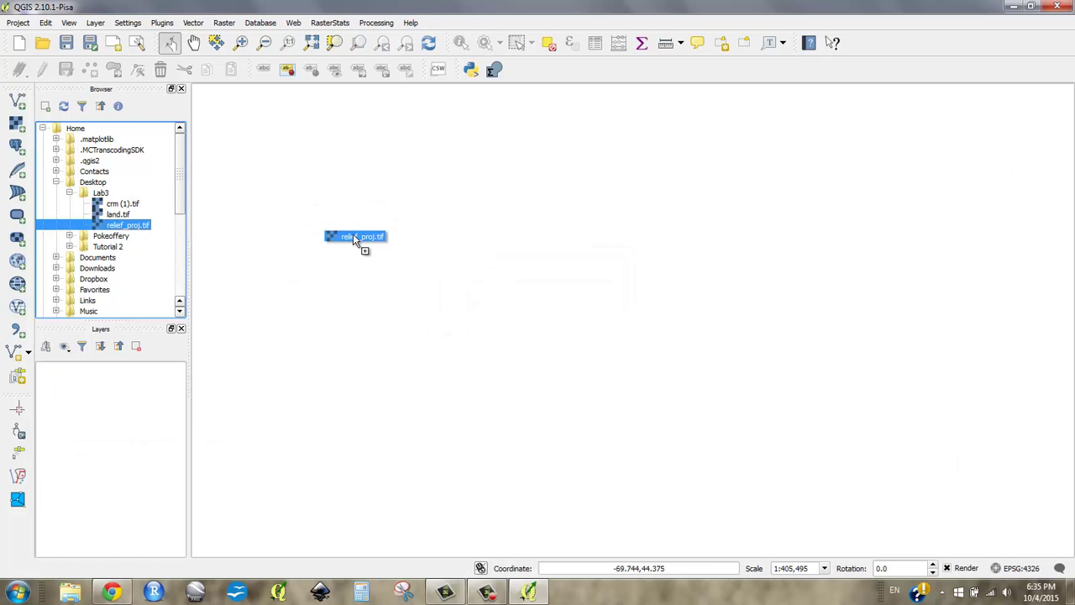
drag(450, 270, 450, 263)
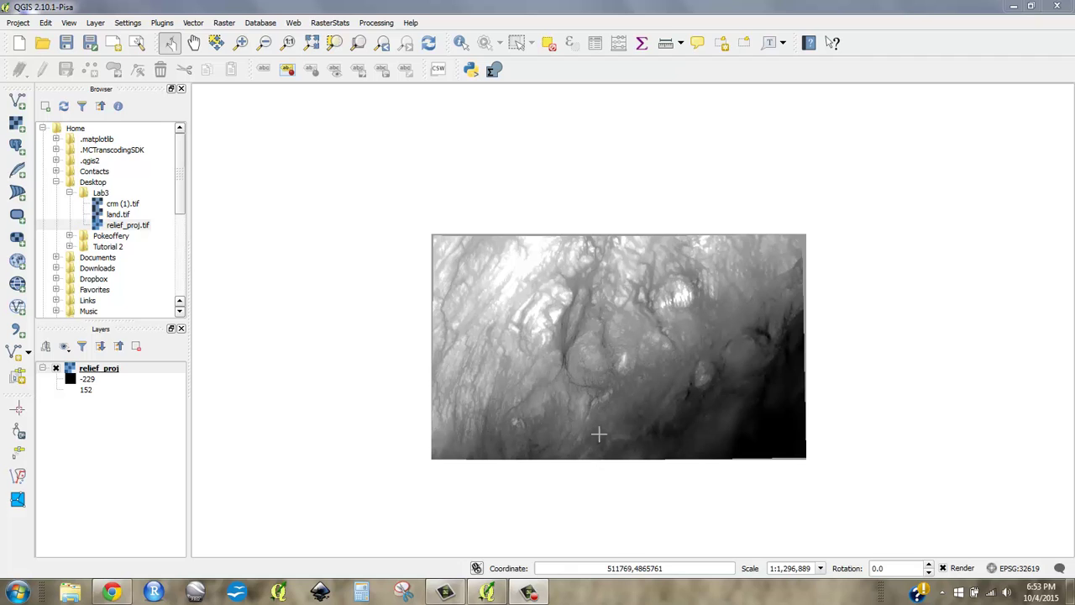
drag(671, 569, 630, 570)
drag(664, 568, 566, 573)
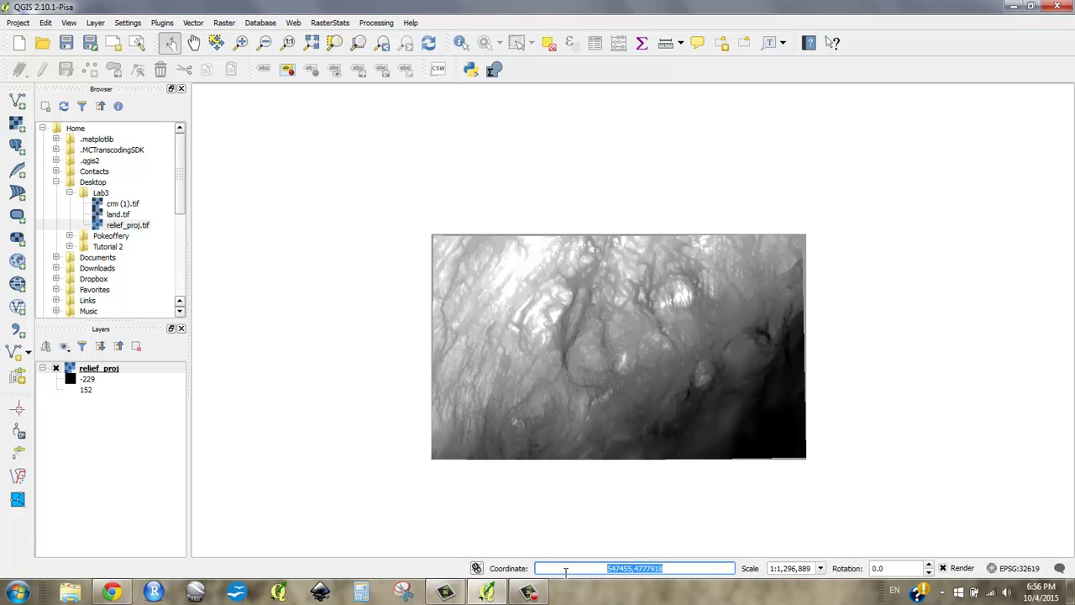
- Add land.tif from the Browser above relief_proj and check the map coordinates
click(118, 216)
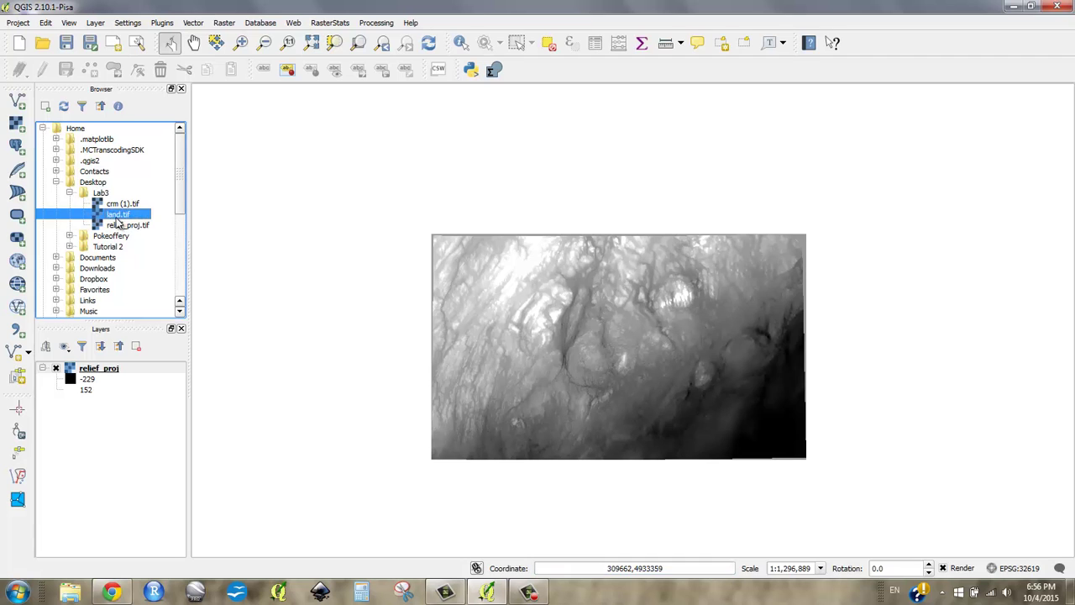
drag(117, 220, 520, 336)
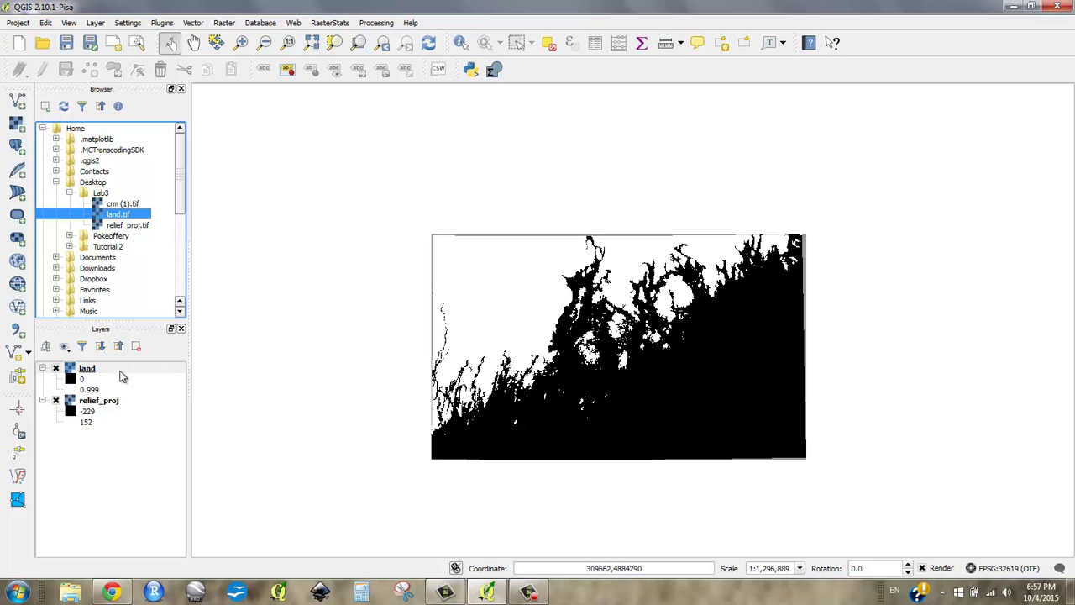
click(85, 372)
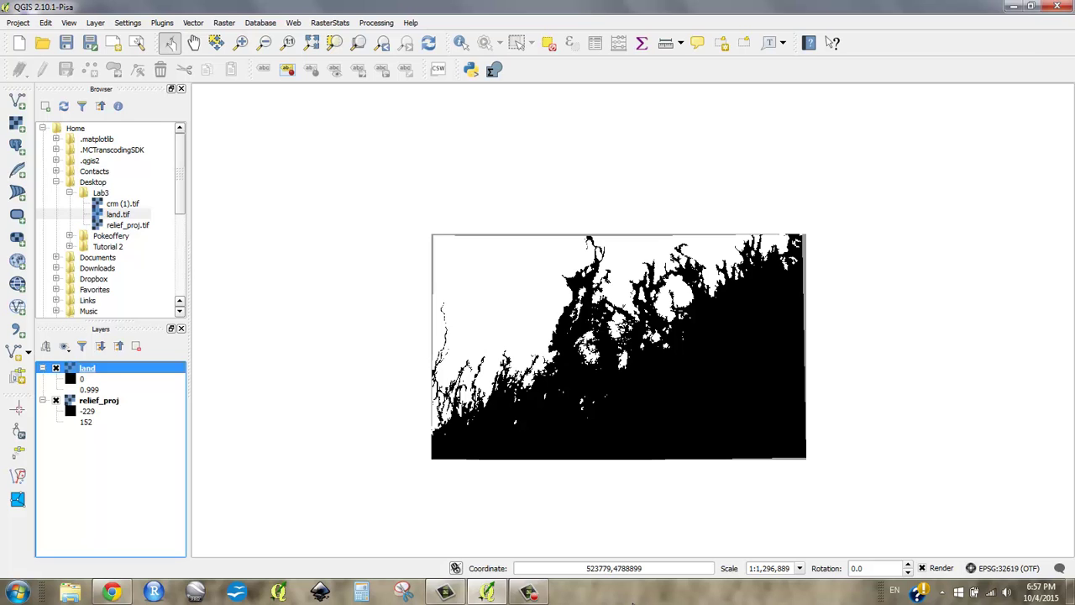
click(576, 568)
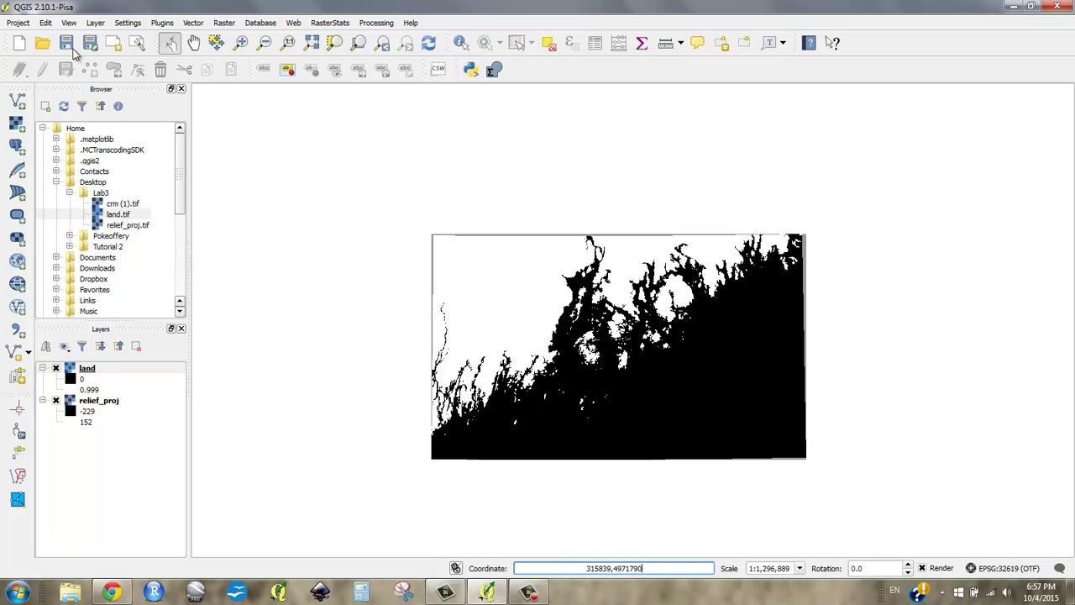
- Turn off on-the-fly CRS transformation in Project Properties, keeping WGS 84 as project CRS
click(19, 24)
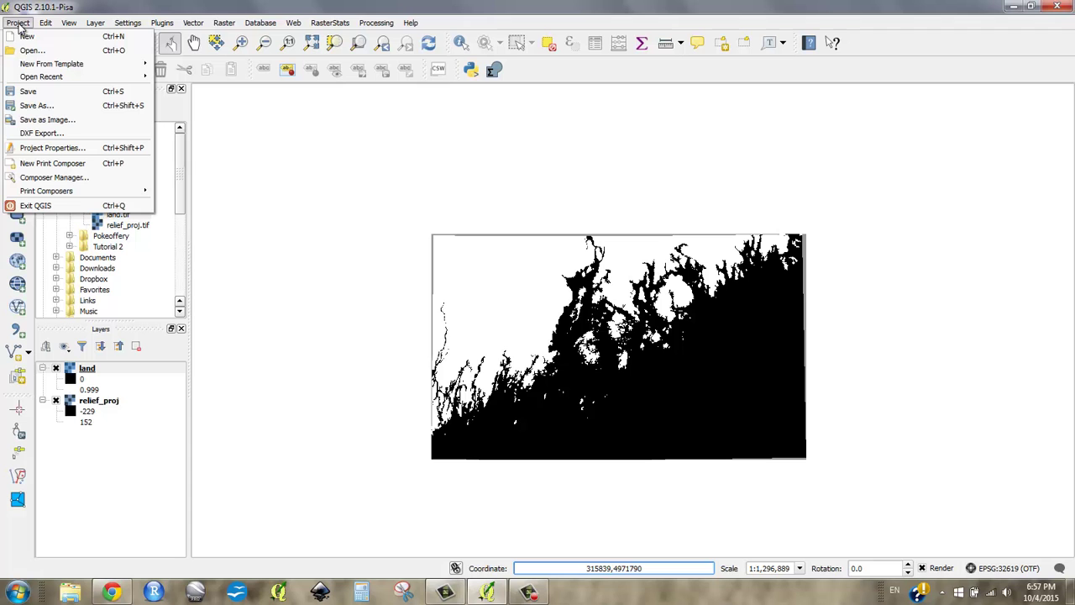
click(55, 148)
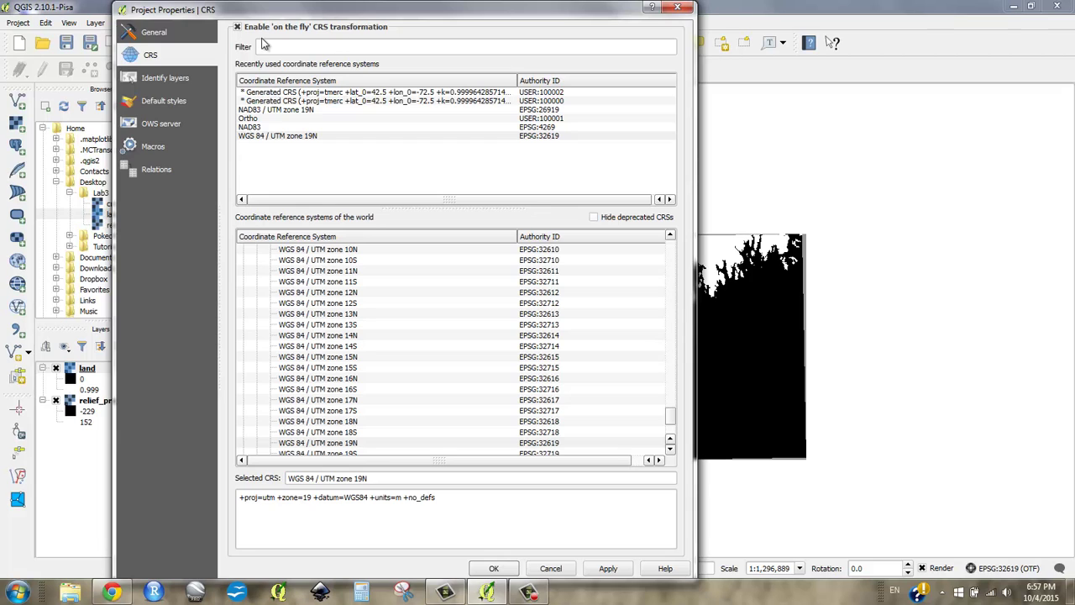
click(160, 33)
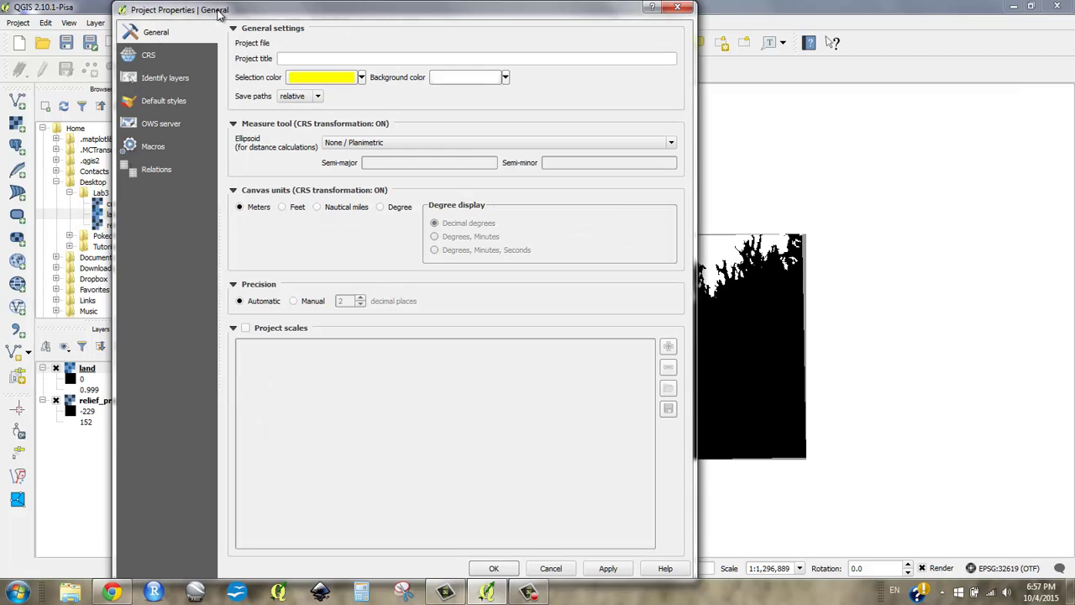
click(153, 57)
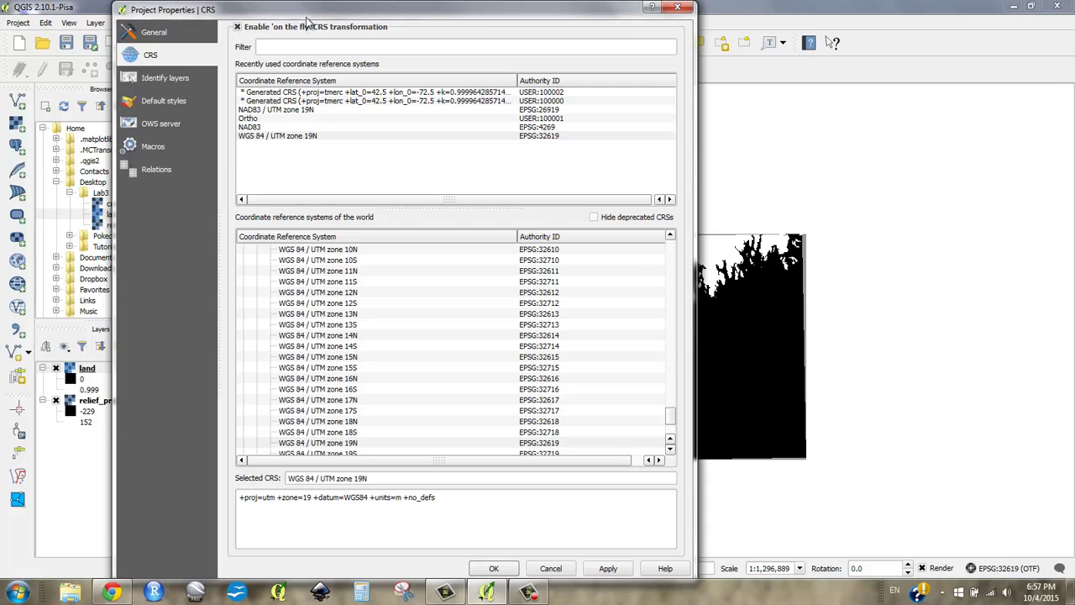
drag(366, 15, 824, 500)
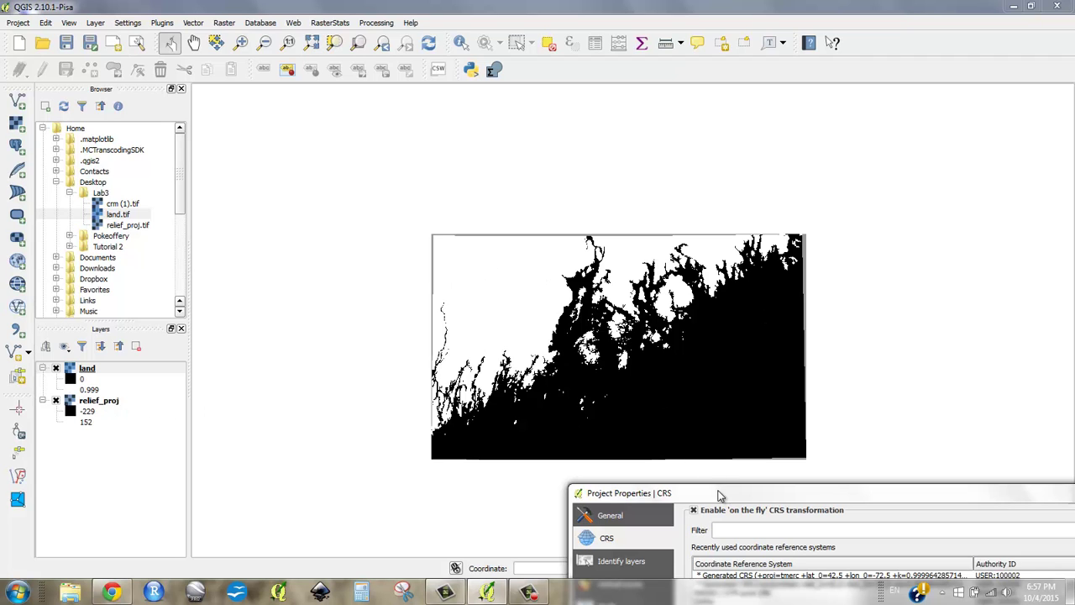
drag(713, 494, 496, 535)
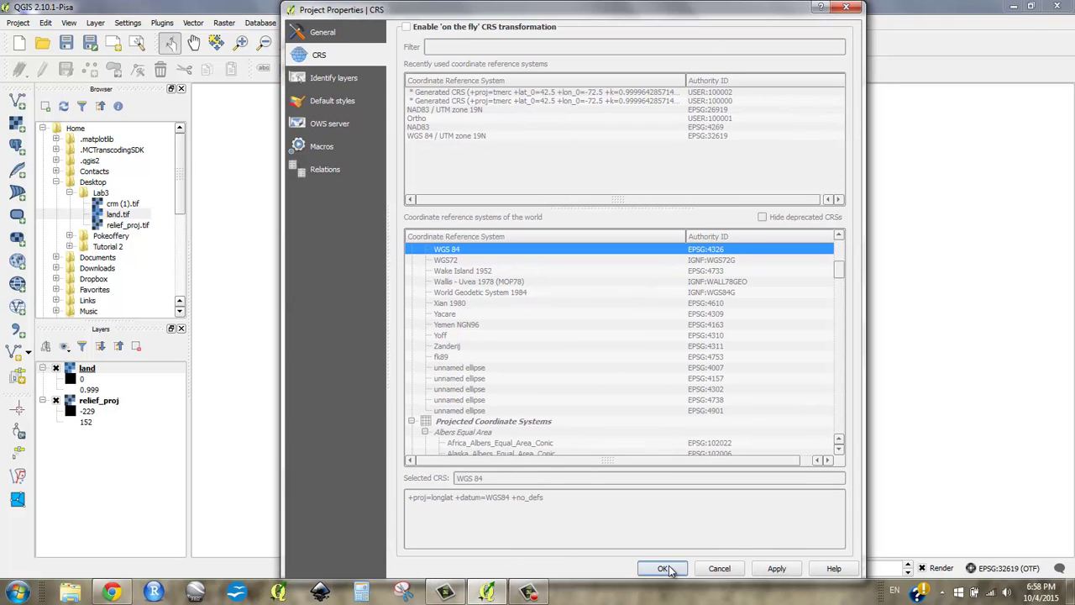
- Apply the project settings and zoom the map to the land layer's extent
click(652, 566)
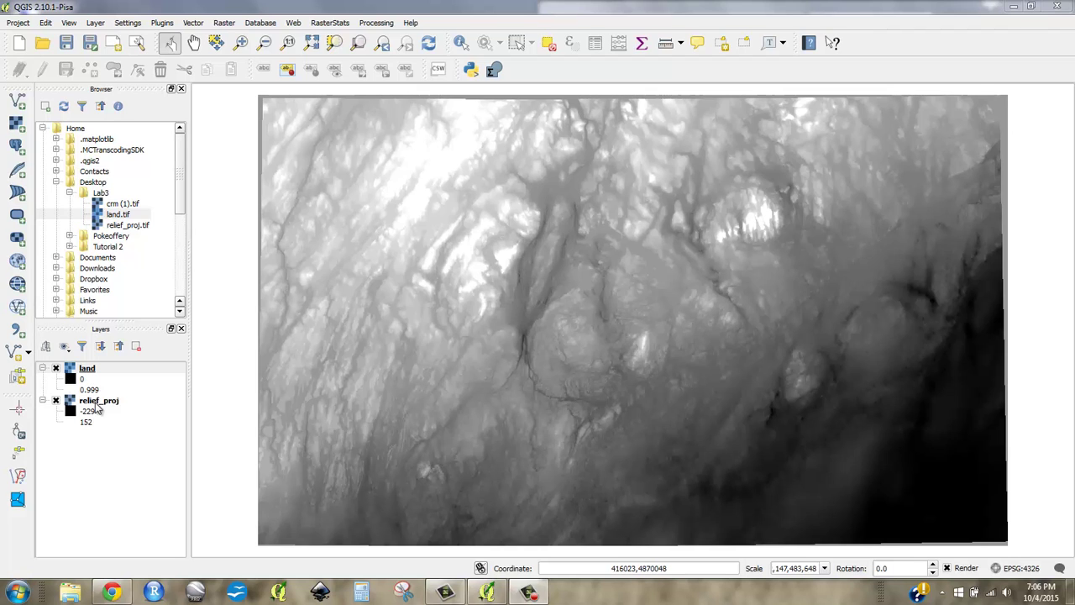
click(90, 375)
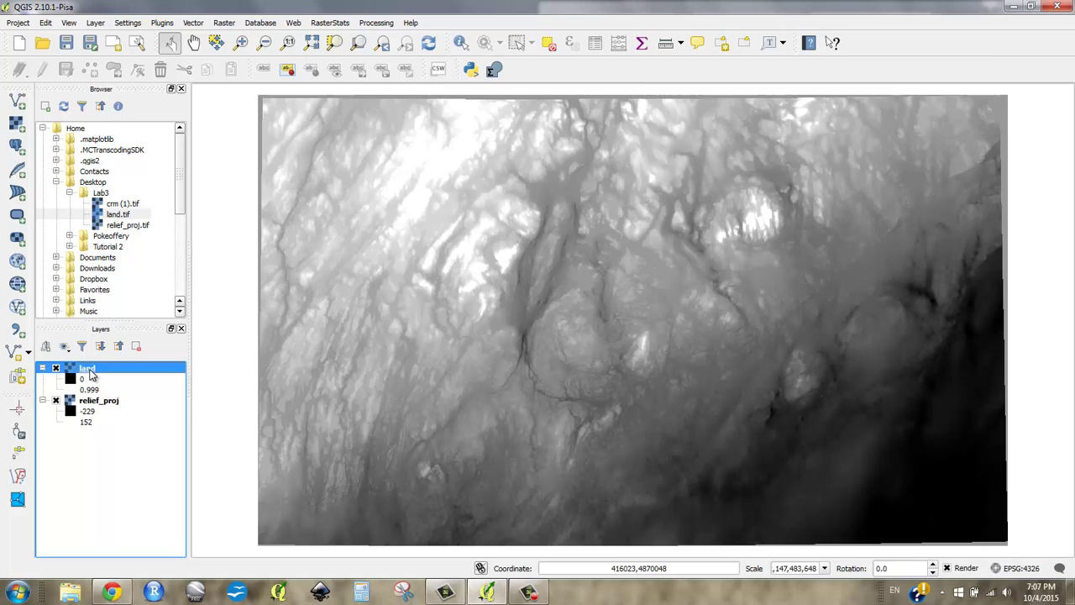
right_click(92, 375)
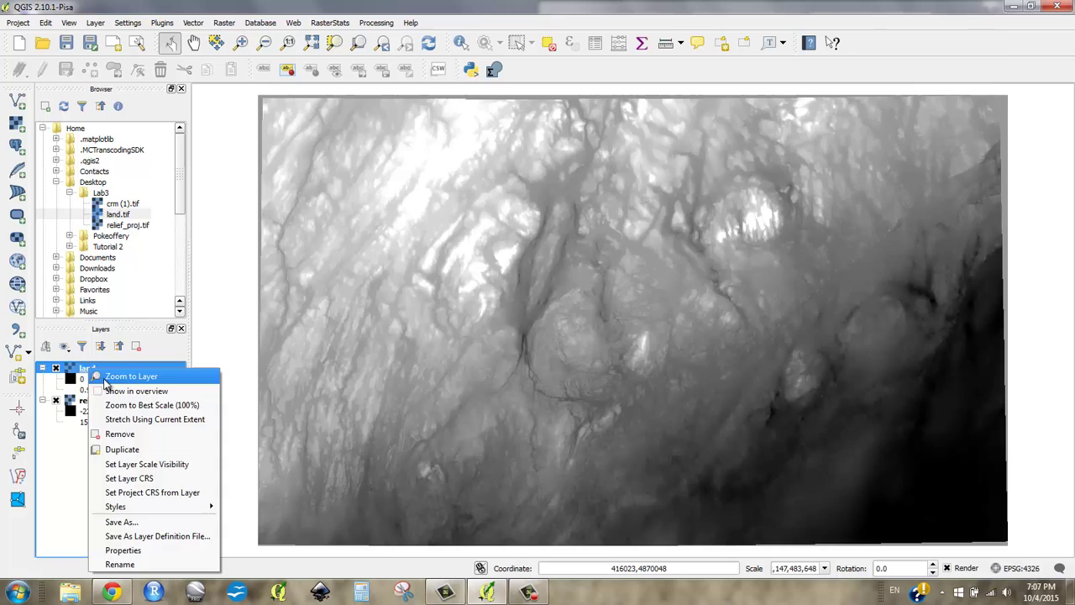
click(130, 377)
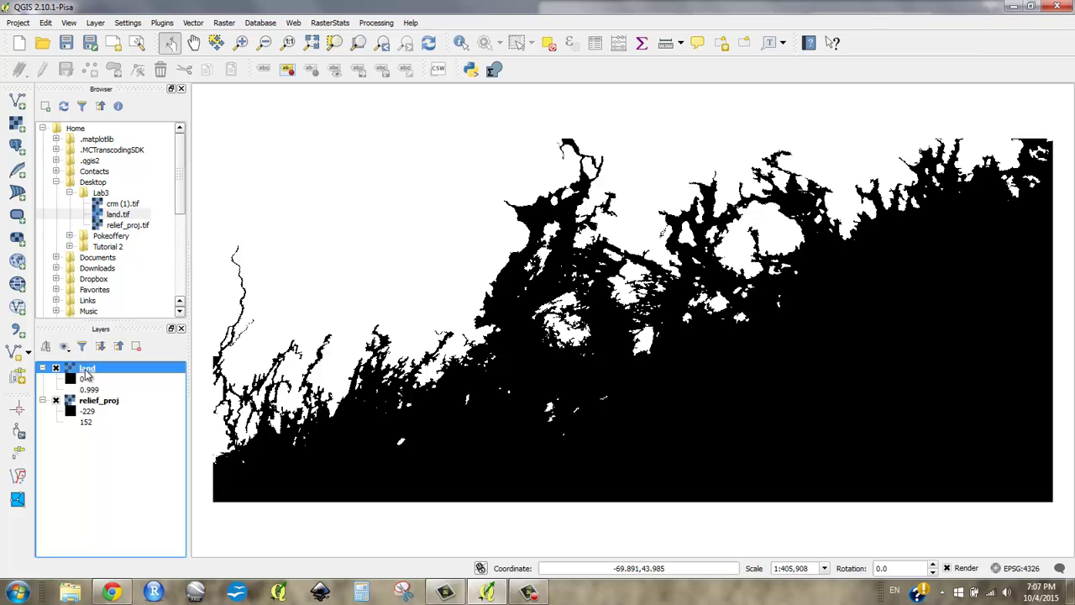
- Select relief_proj, inspect its UTM metre coordinates, and zoom back to the relief view
click(98, 403)
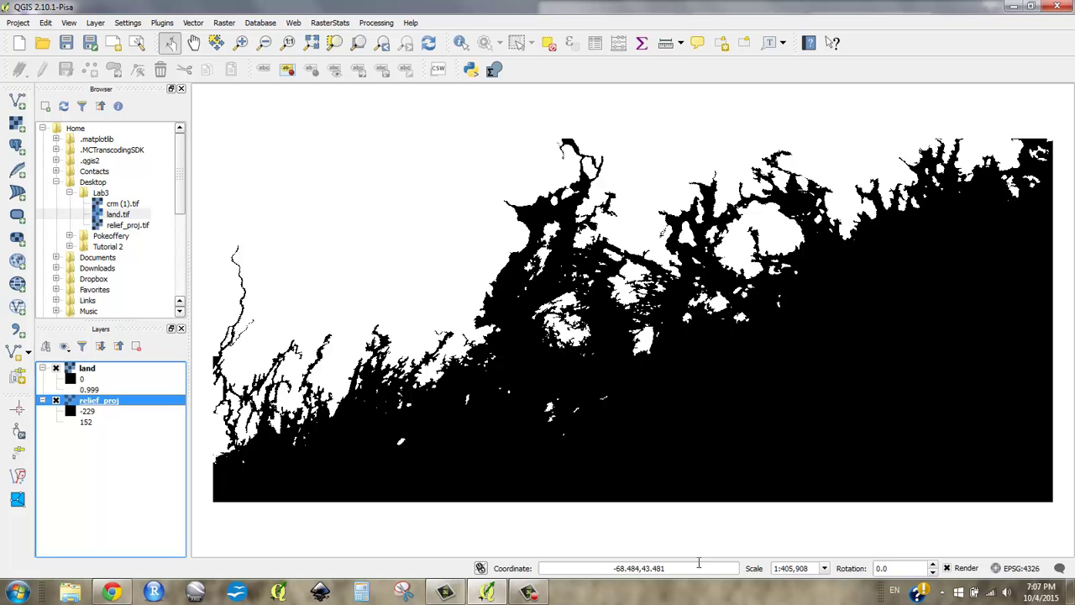
click(634, 568)
double_click(634, 568)
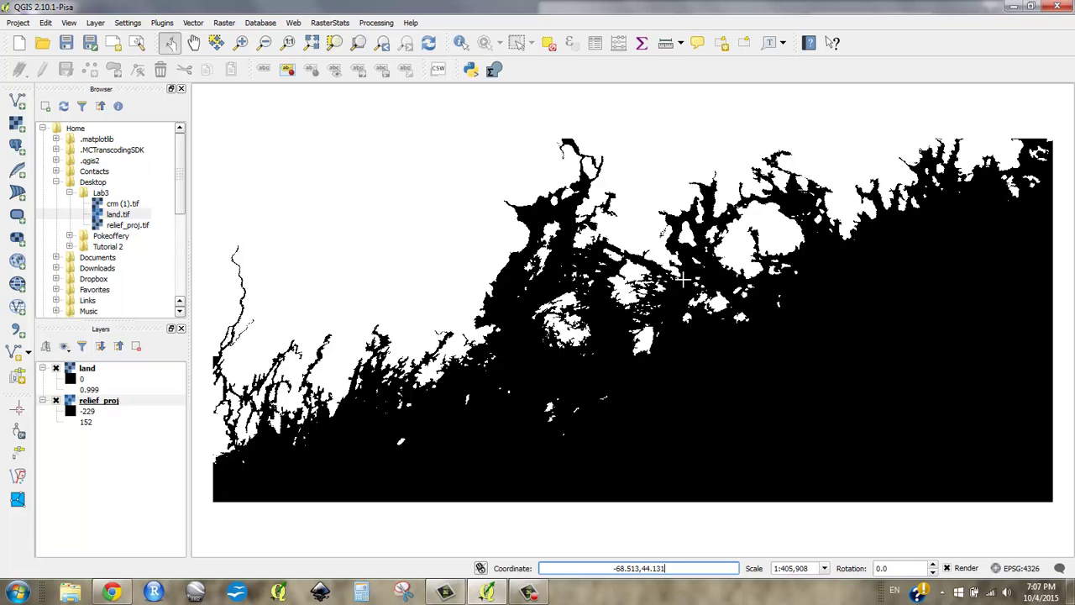
click(383, 45)
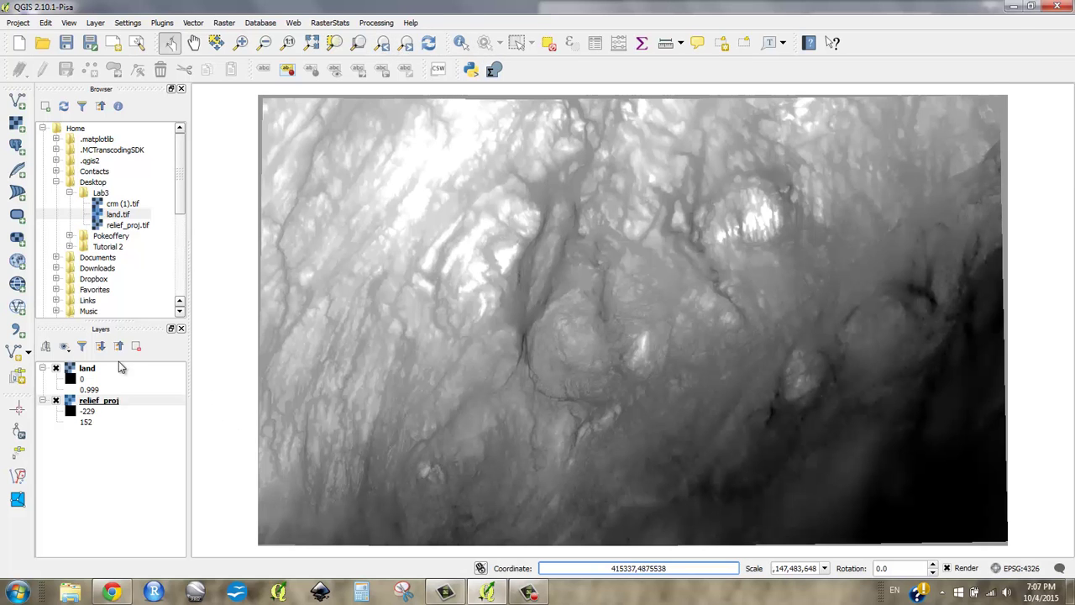
click(80, 377)
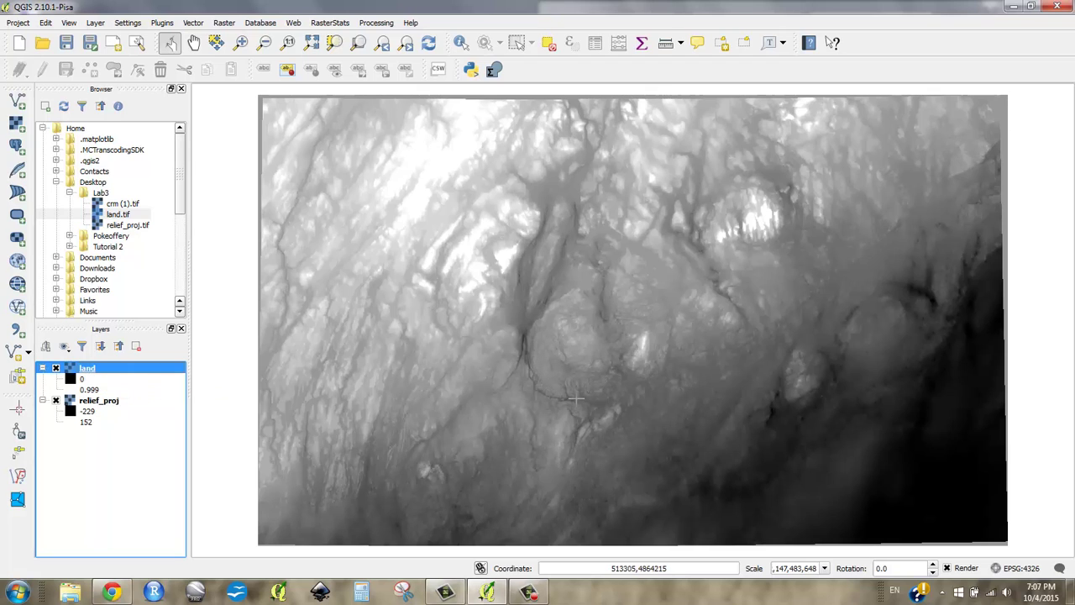
click(672, 567)
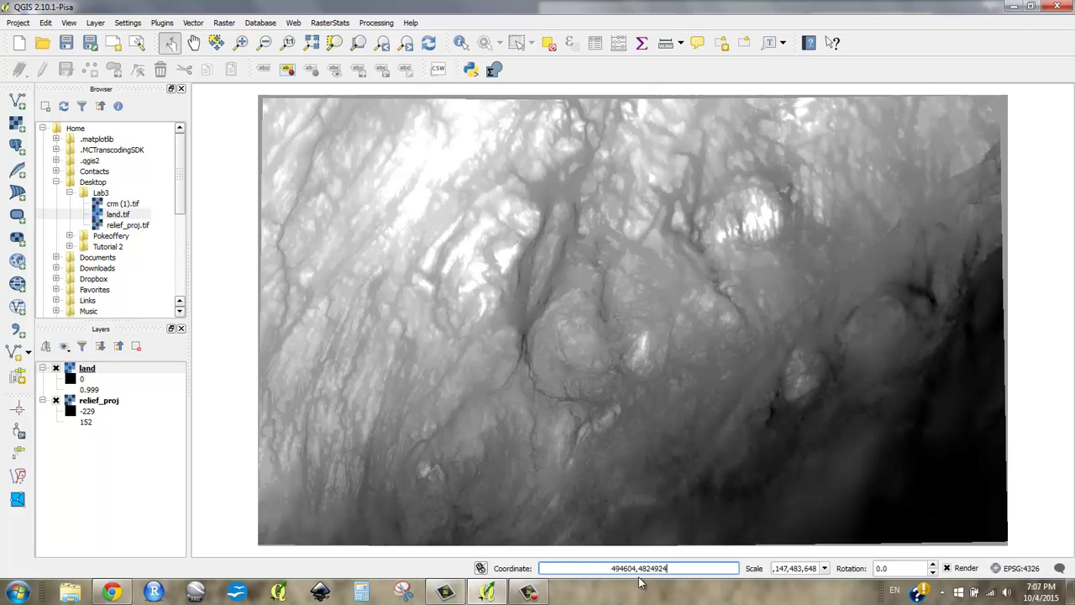
drag(635, 568, 594, 569)
drag(667, 569, 614, 569)
double_click(645, 569)
double_click(645, 569)
click(90, 403)
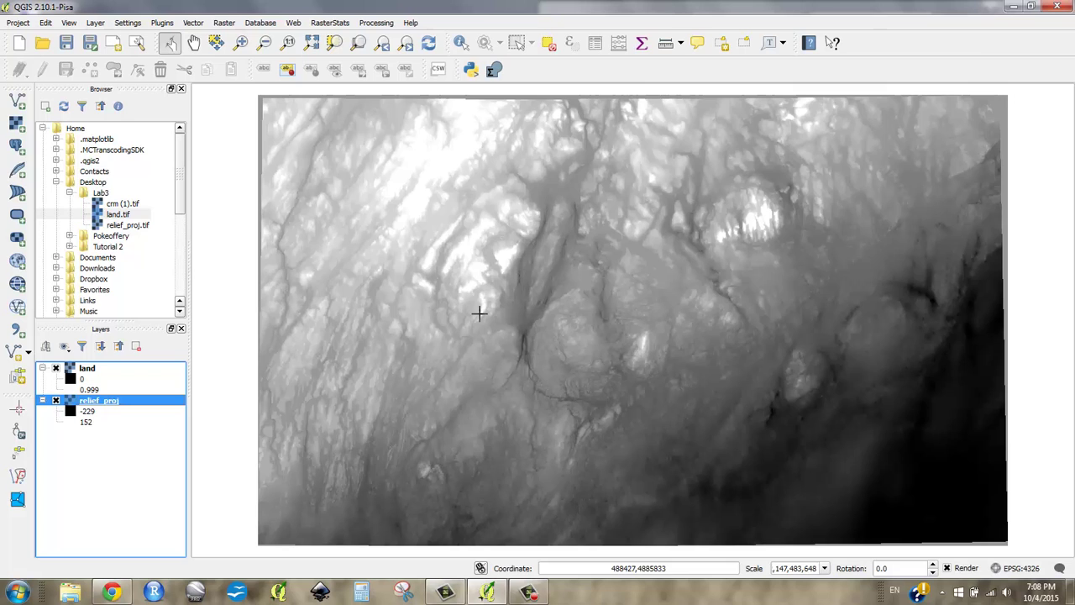
click(614, 568)
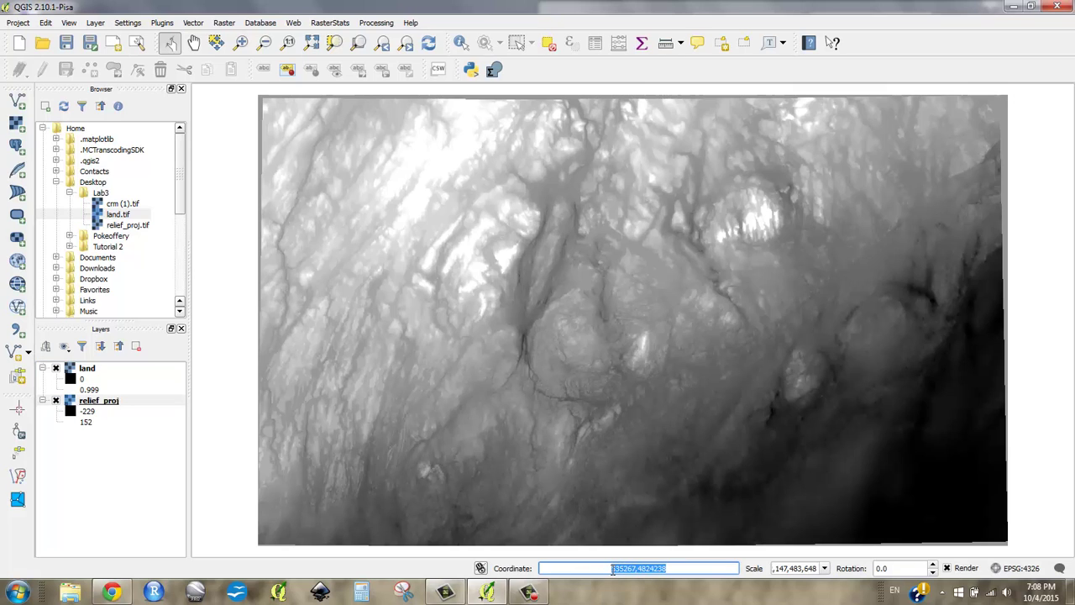